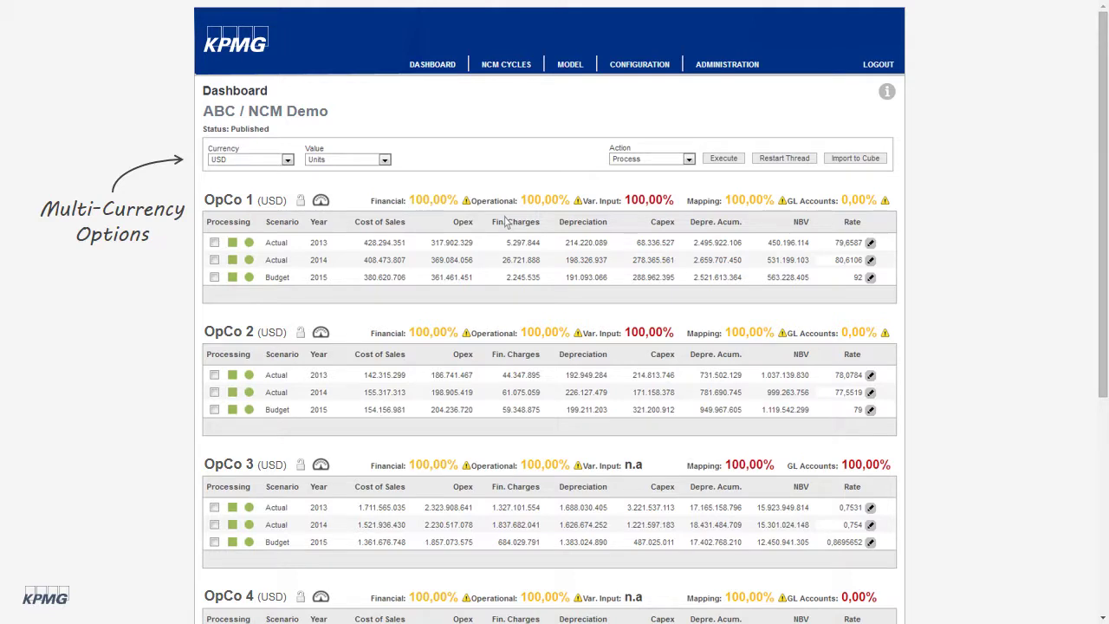
# Step: Examine the currency and value display options available for the NCM Demo dashboard figures
pyautogui.click(287, 160)
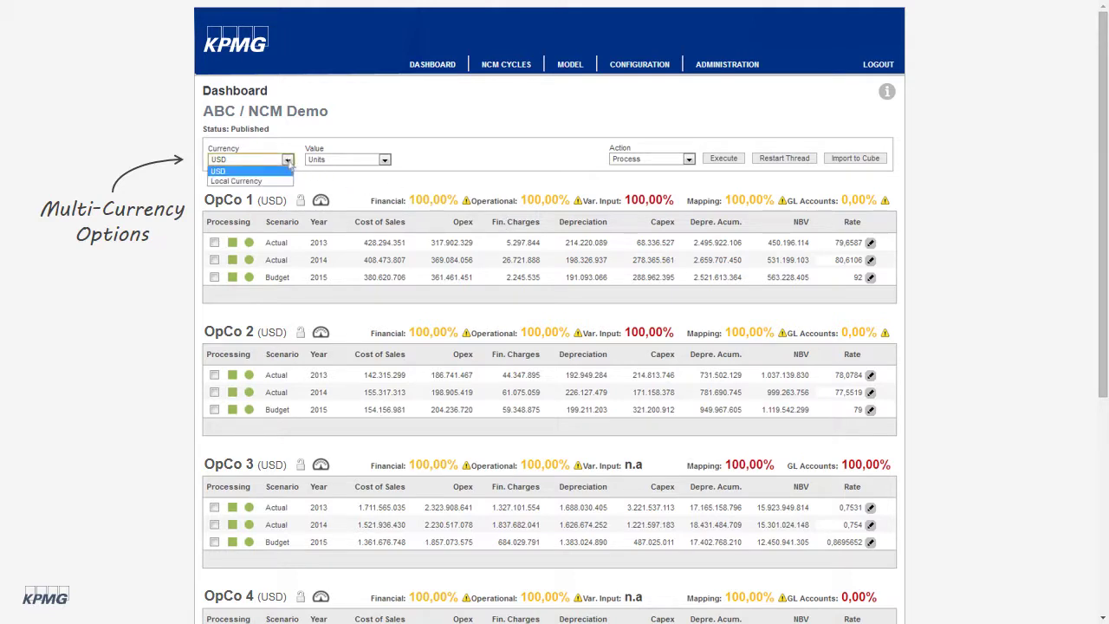
pyautogui.click(386, 160)
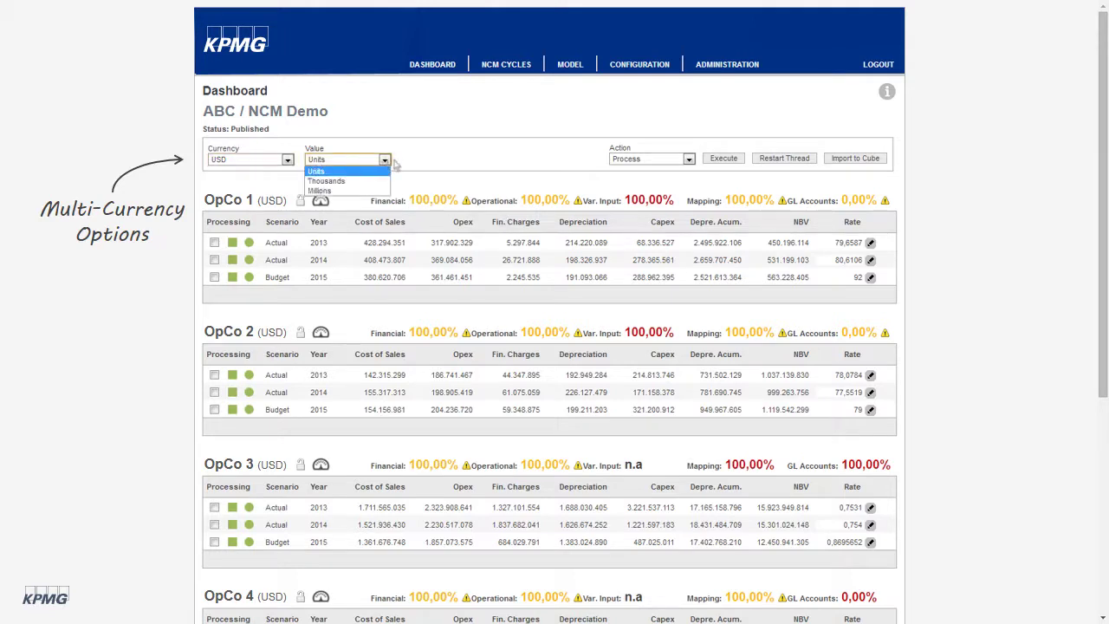
pyautogui.click(448, 161)
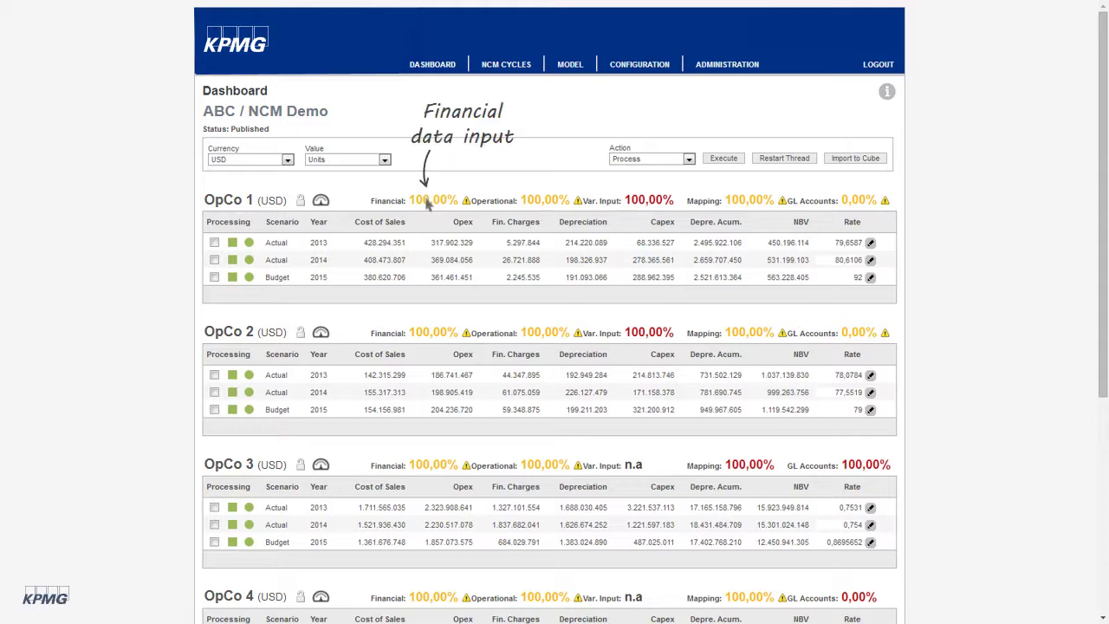
# Step: Check OpCo 1's financial and operational input statuses, and open the Number of Sites driver values in the Network driver group
pyautogui.moveTo(429, 205)
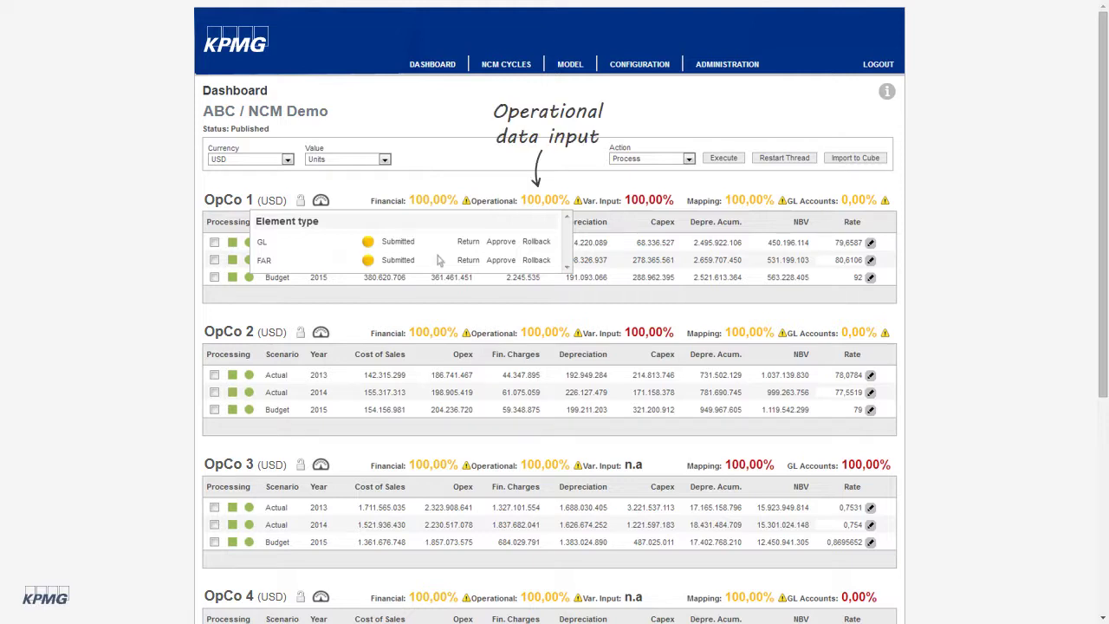
pyautogui.moveTo(539, 203)
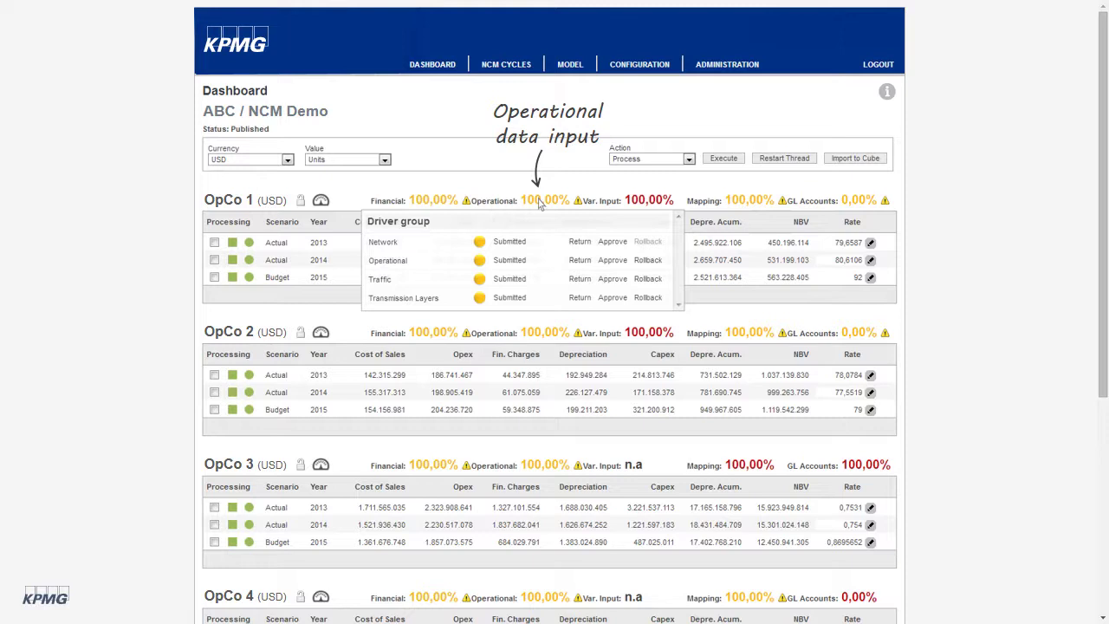
pyautogui.click(383, 242)
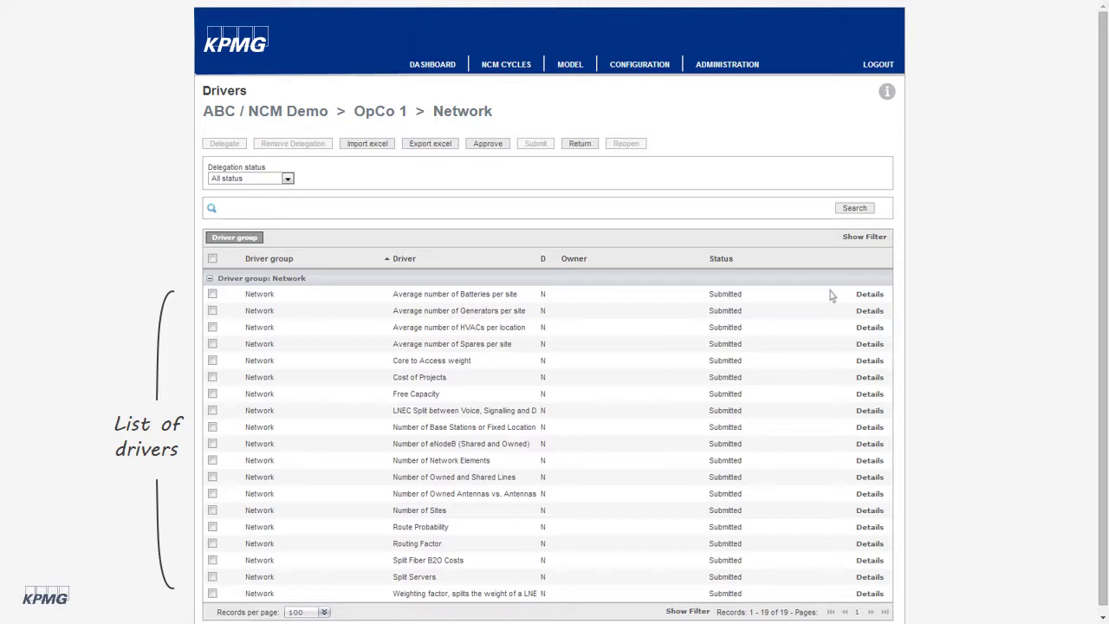
pyautogui.click(869, 511)
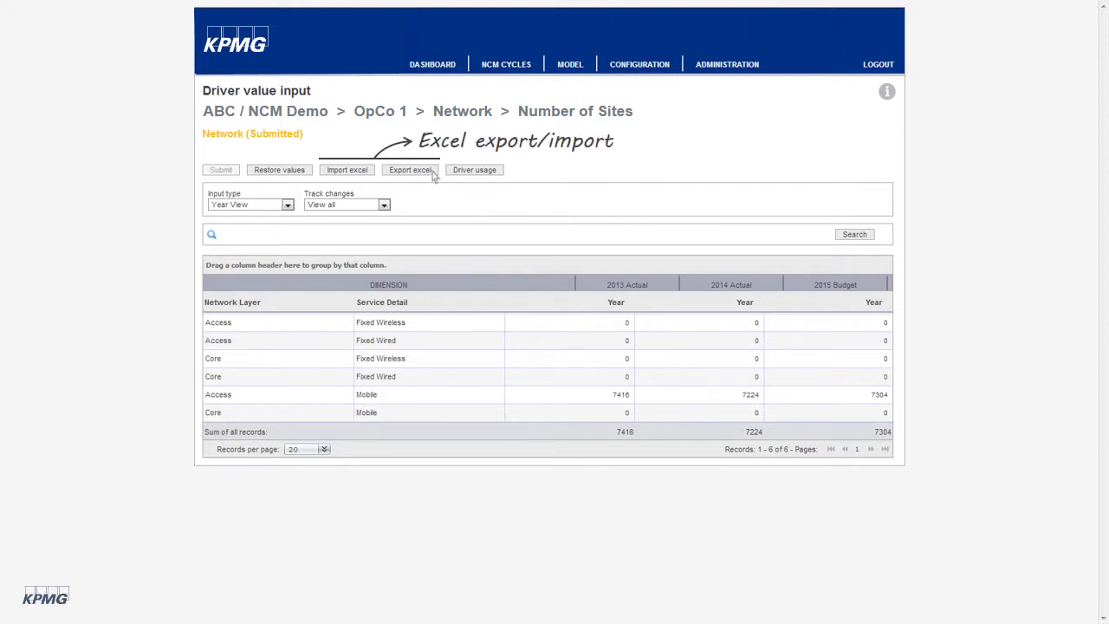
# Step: Return to the dashboard and open the traceability view for OpCo 1's 2013 Actual scenario
pyautogui.click(431, 68)
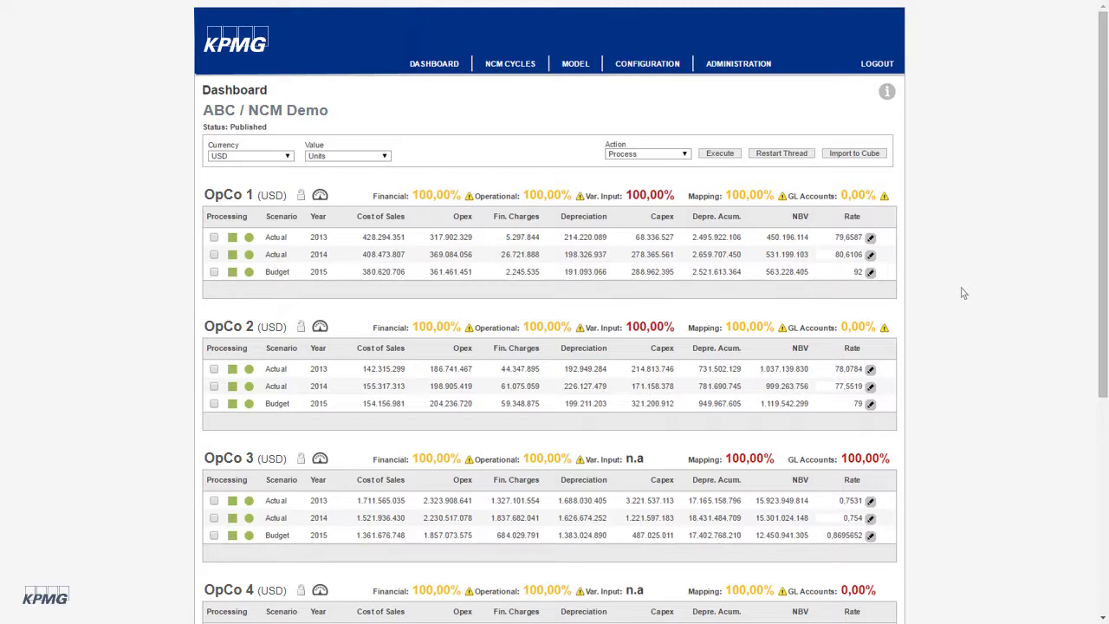
pyautogui.click(251, 239)
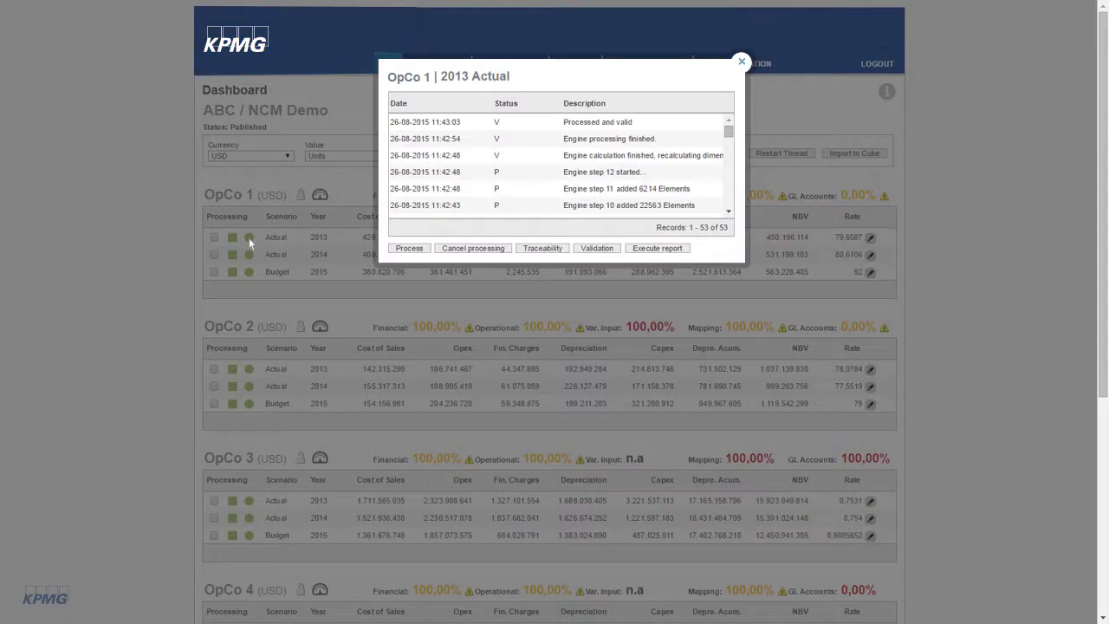
pyautogui.click(543, 248)
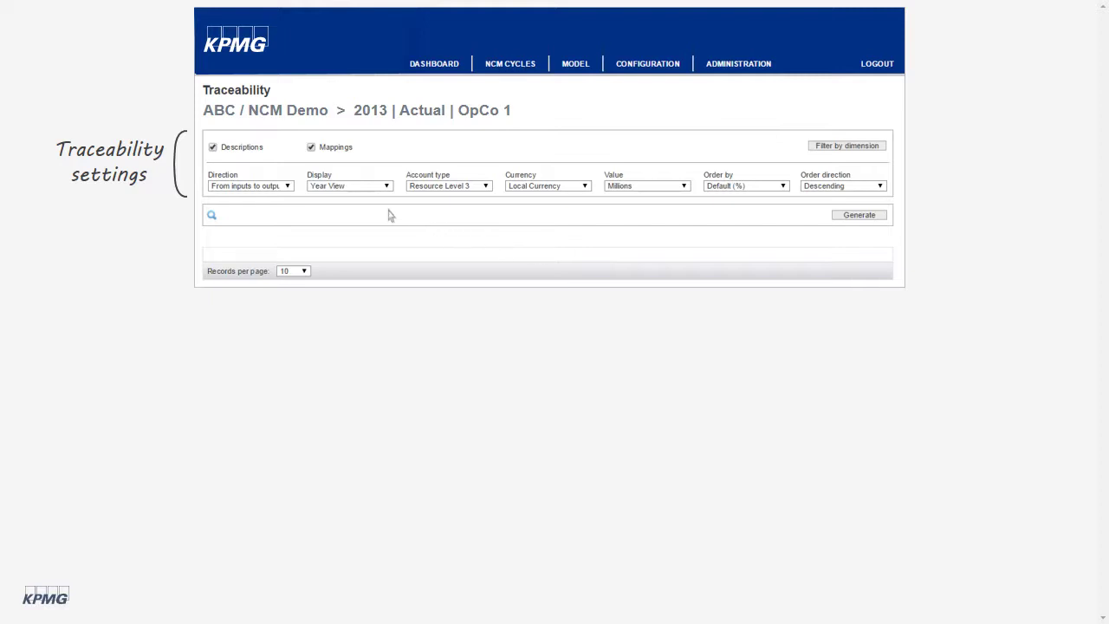
# Step: Generate a trace from outputs to inputs for "LTE Mobile Data" with account type COCE: Products & Services
pyautogui.click(289, 188)
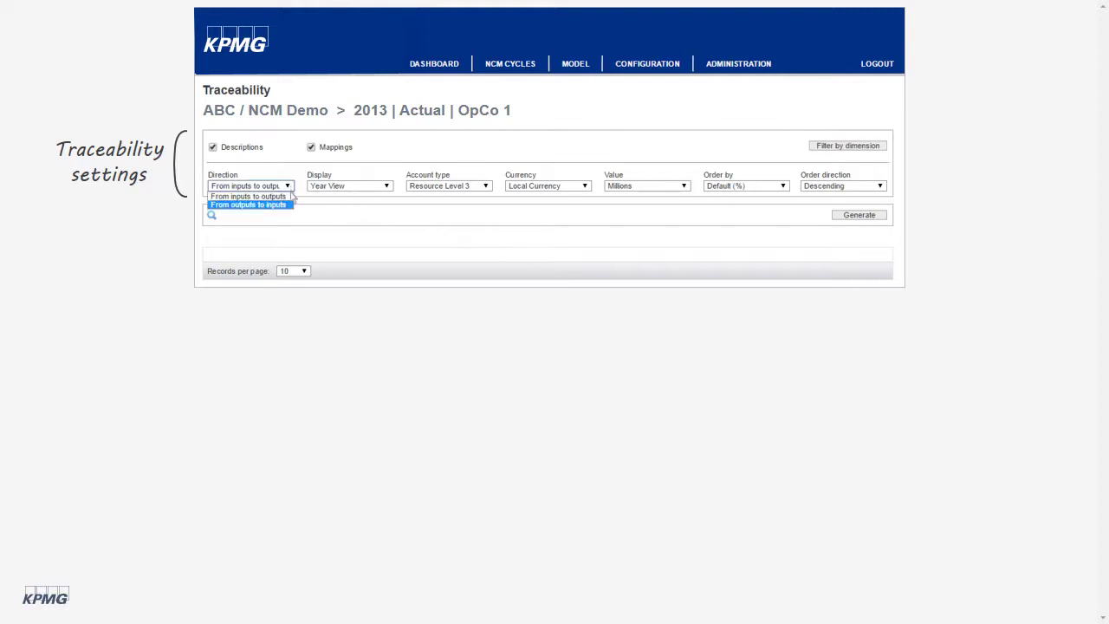
pyautogui.click(292, 211)
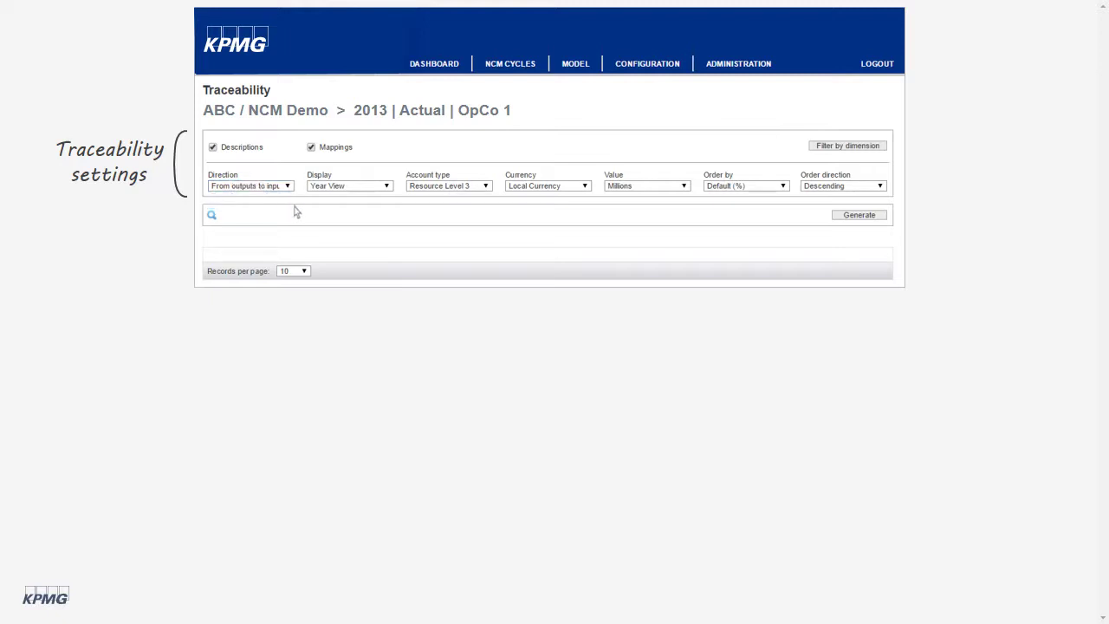
pyautogui.click(486, 186)
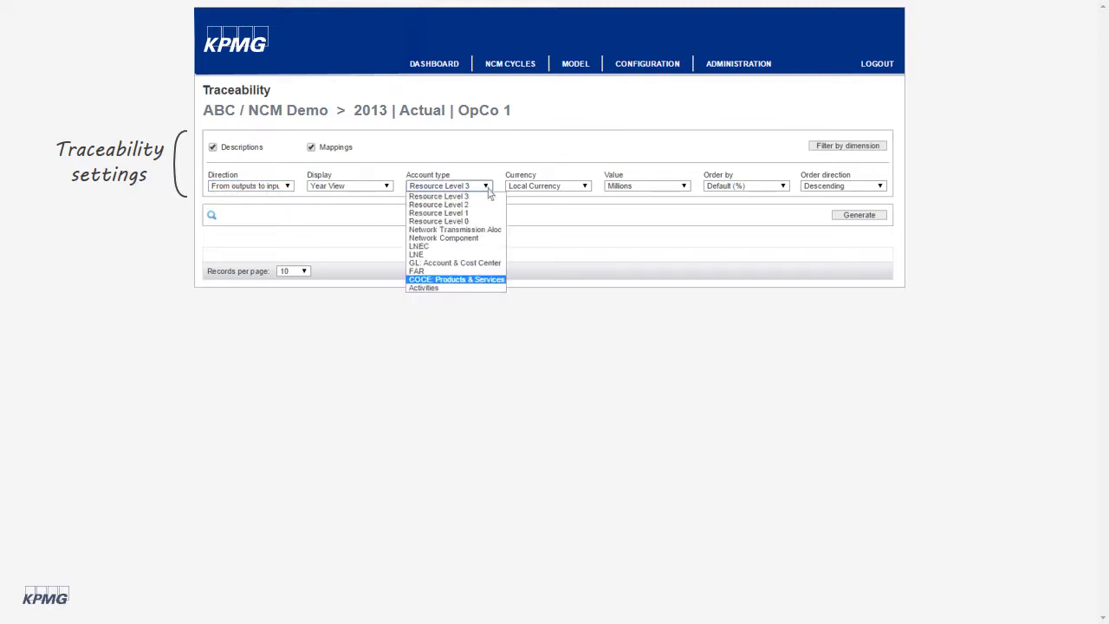
pyautogui.click(496, 280)
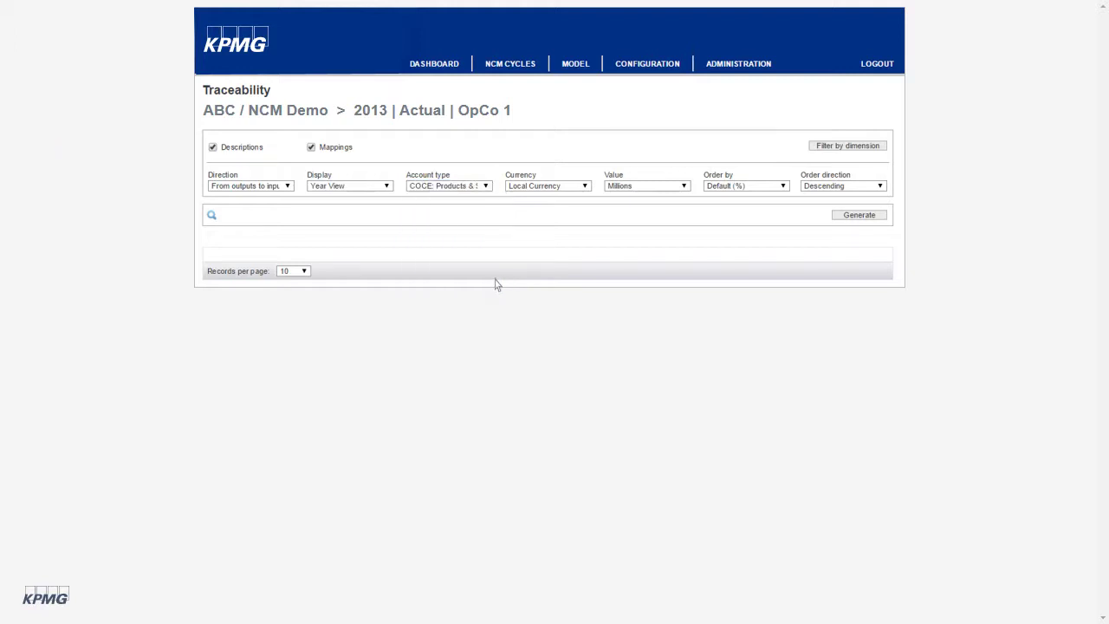
pyautogui.click(429, 218)
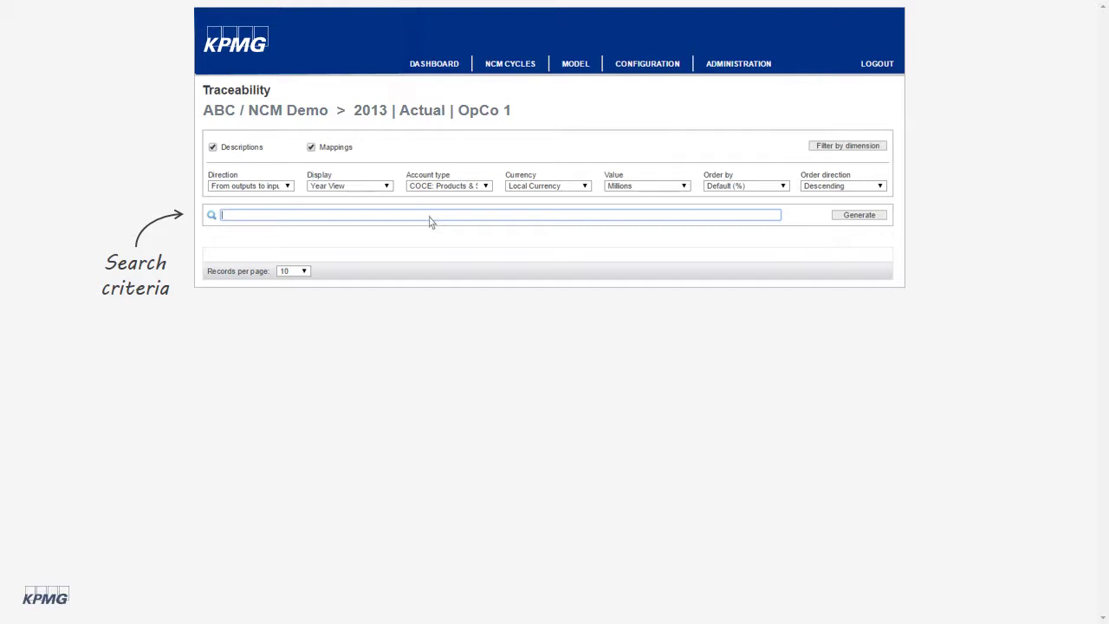
pyautogui.write('LTE Mobile Data')
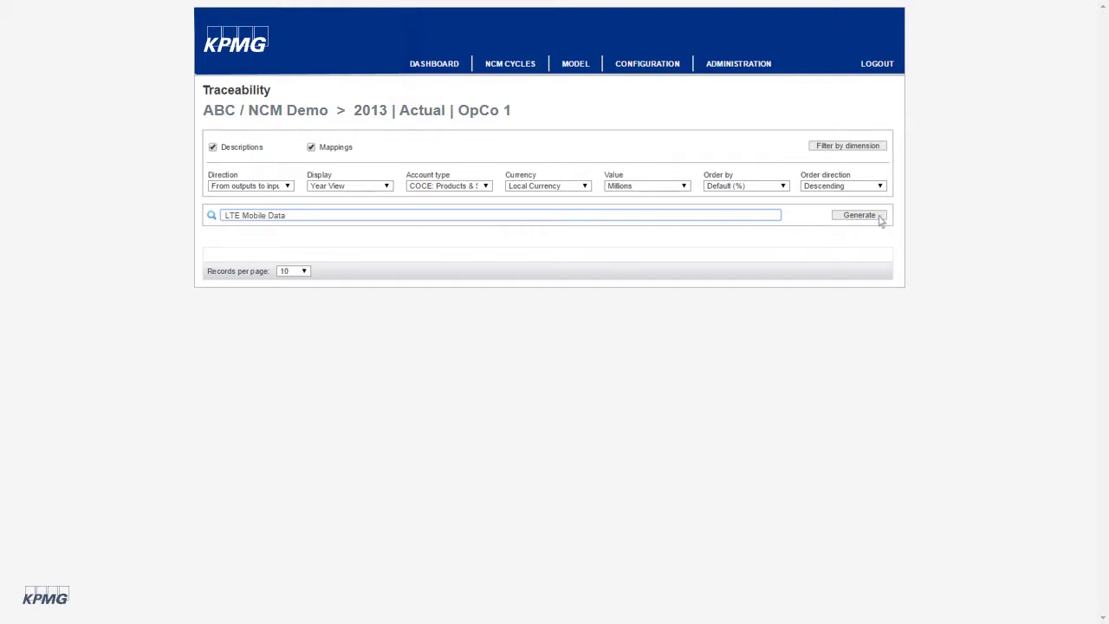
pyautogui.click(881, 218)
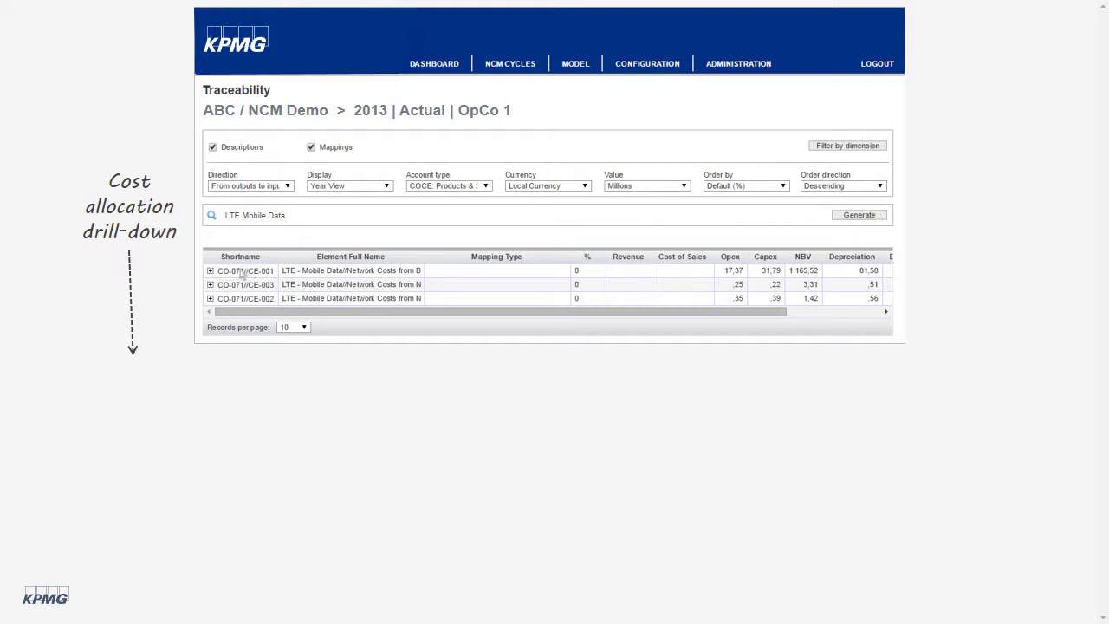
# Step: Drill down the CO-071//CE-001 cost allocation through LNEC-003_3, LNE-003, NC-003 and Power - Mobile to the inputs of Power (RES-0025)
pyautogui.click(210, 270)
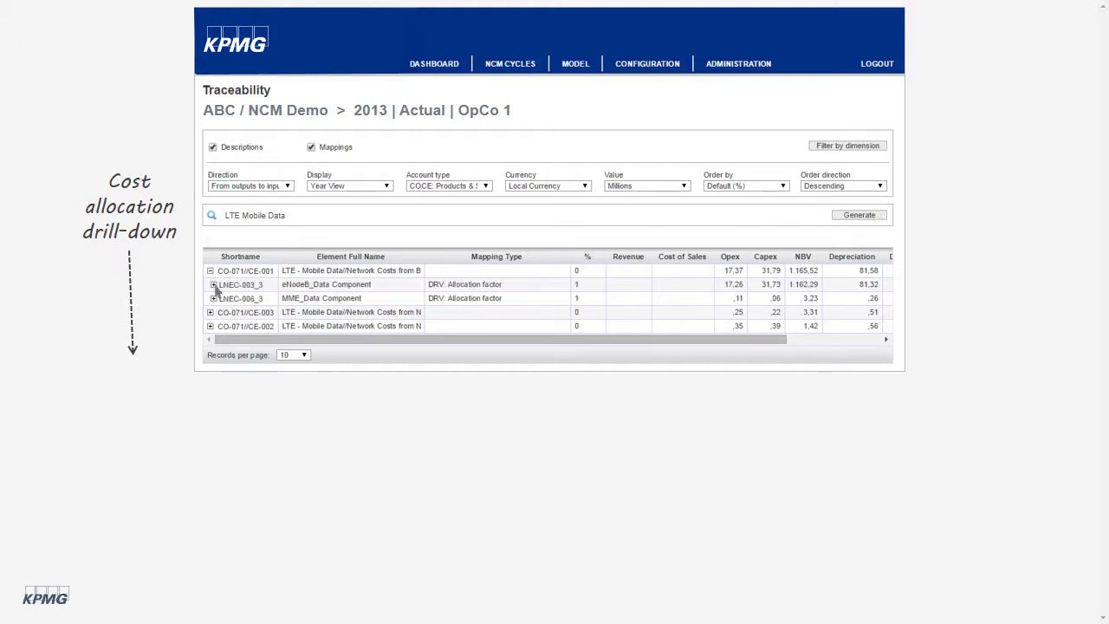
pyautogui.click(213, 285)
pyautogui.click(221, 298)
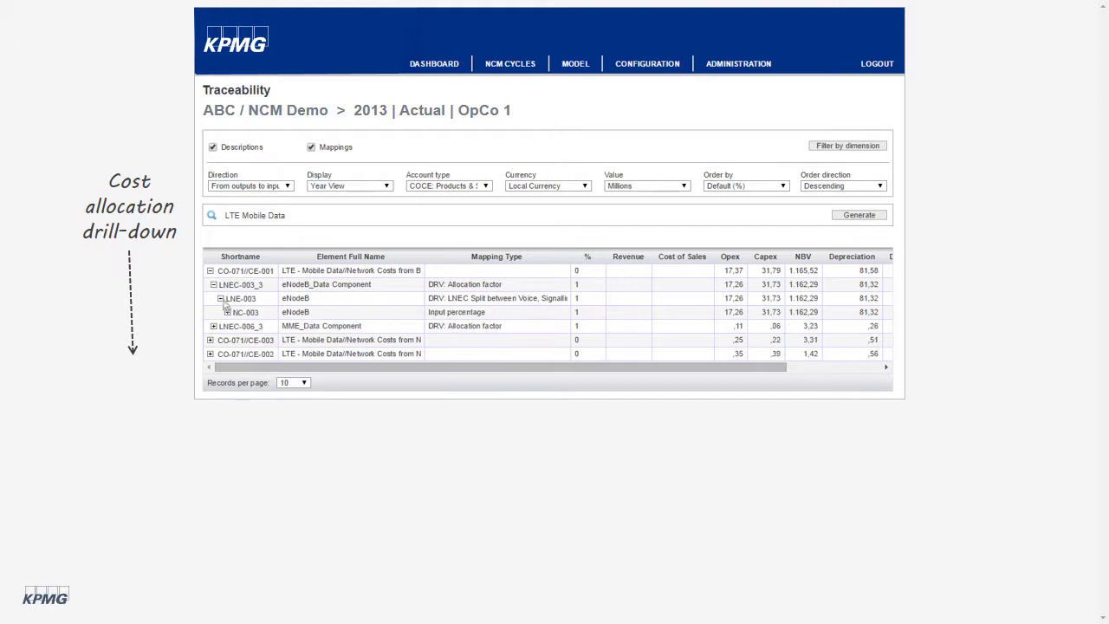
pyautogui.click(228, 312)
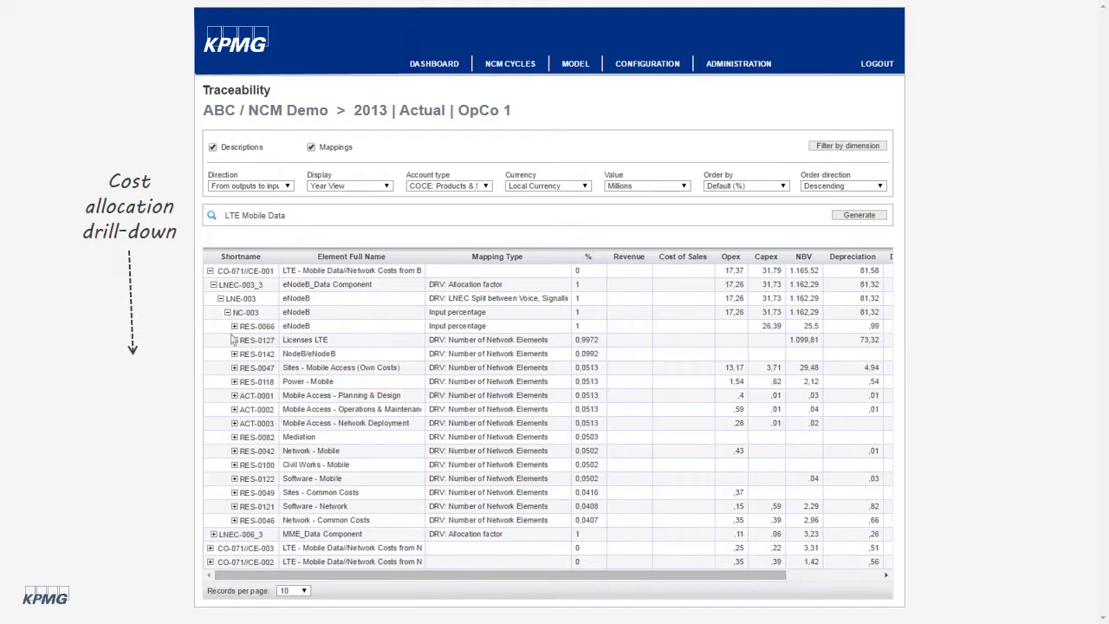
pyautogui.click(234, 382)
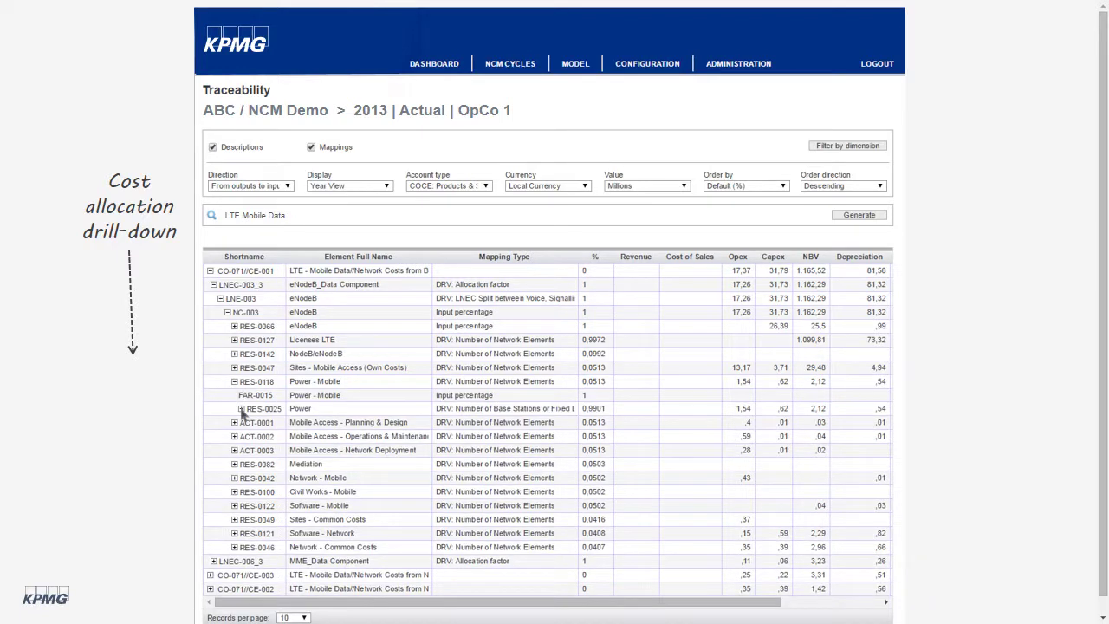
pyautogui.click(242, 411)
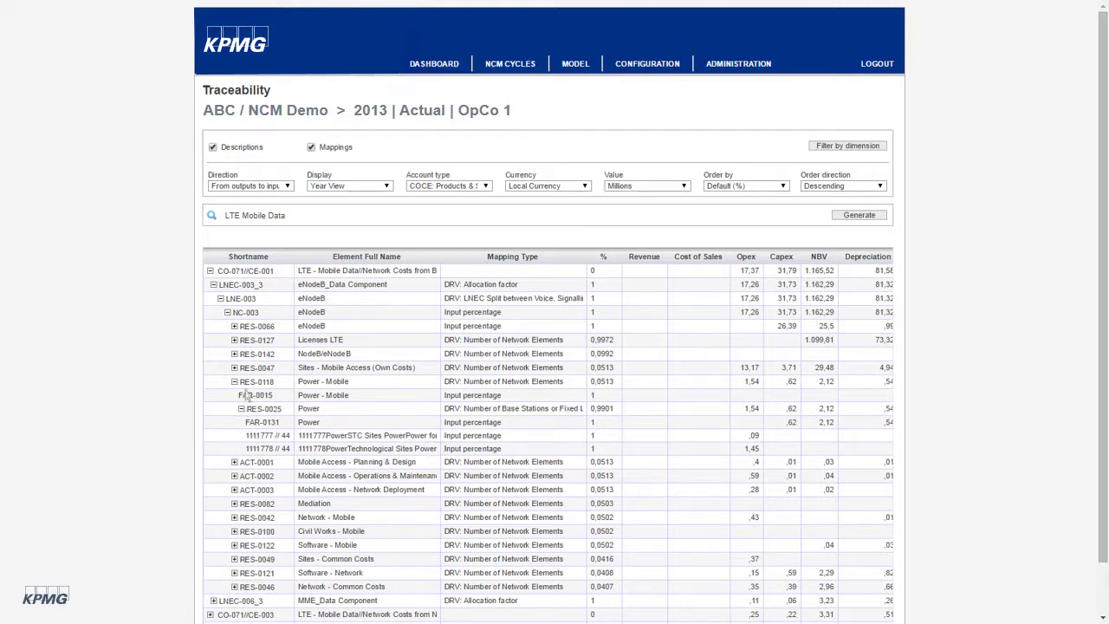
# Step: Generate a trace from inputs to outputs for "1111778 Power" with account type GL: Account & Cost Center
pyautogui.click(289, 189)
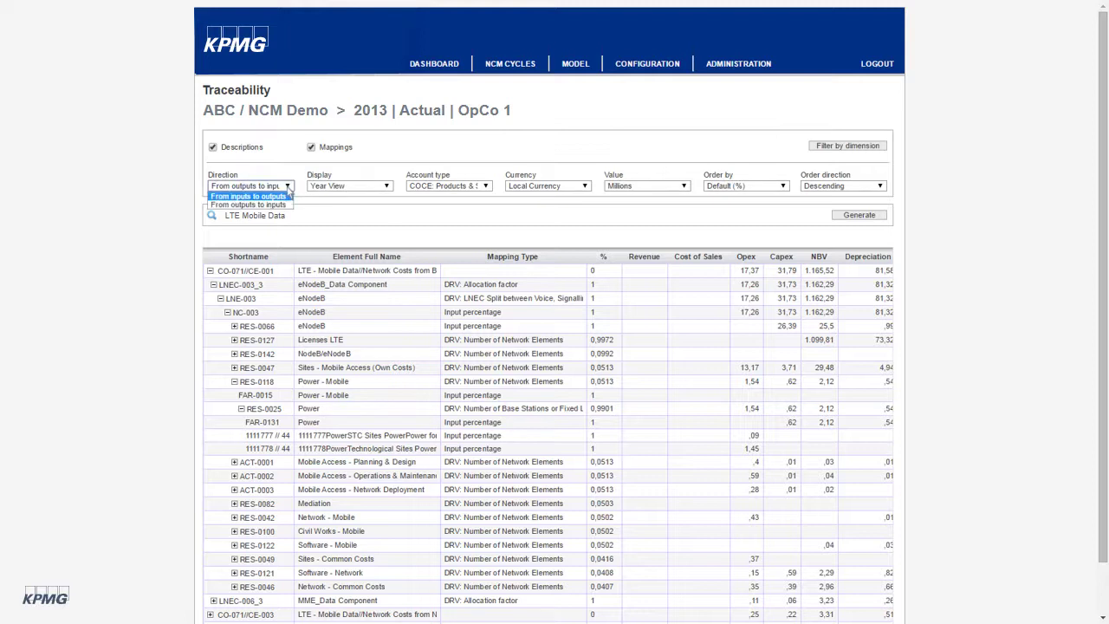
pyautogui.click(262, 201)
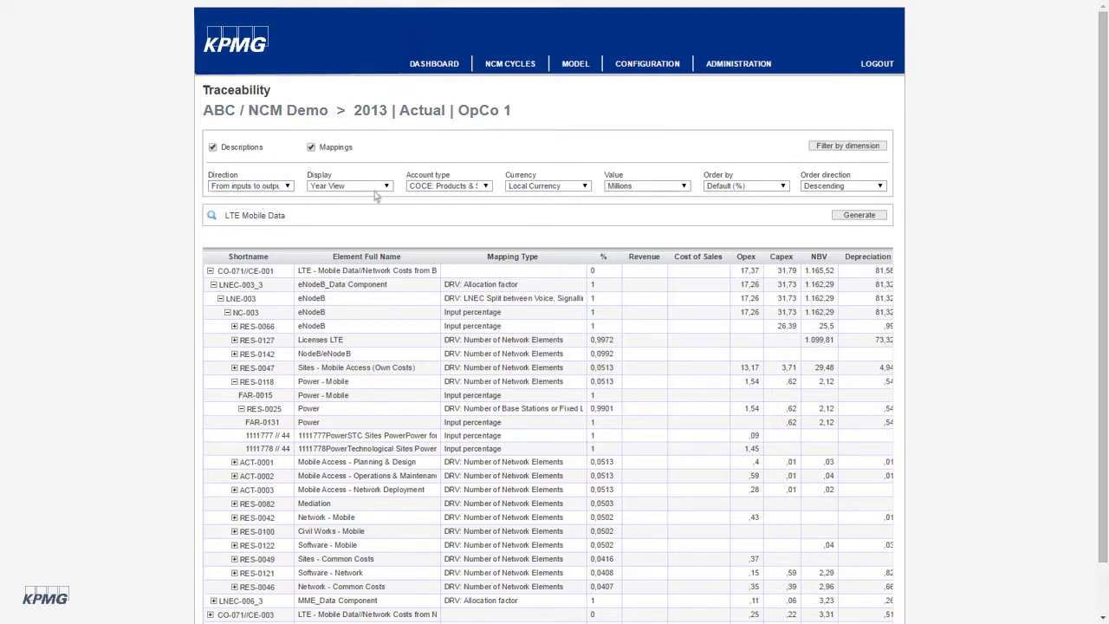
pyautogui.click(486, 188)
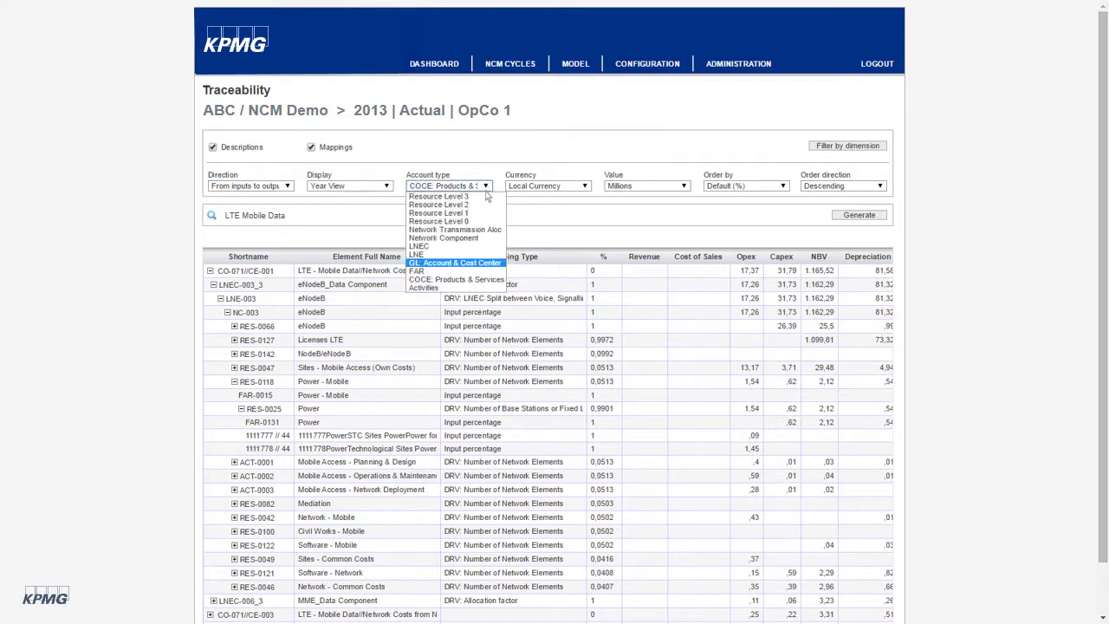
pyautogui.click(475, 264)
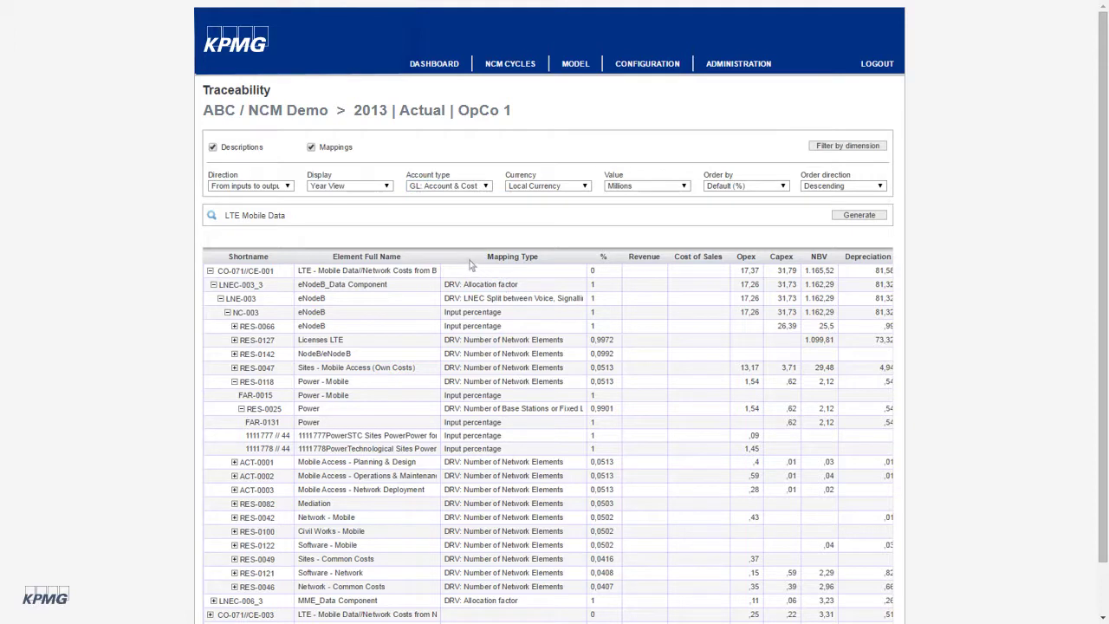
pyautogui.click(404, 217)
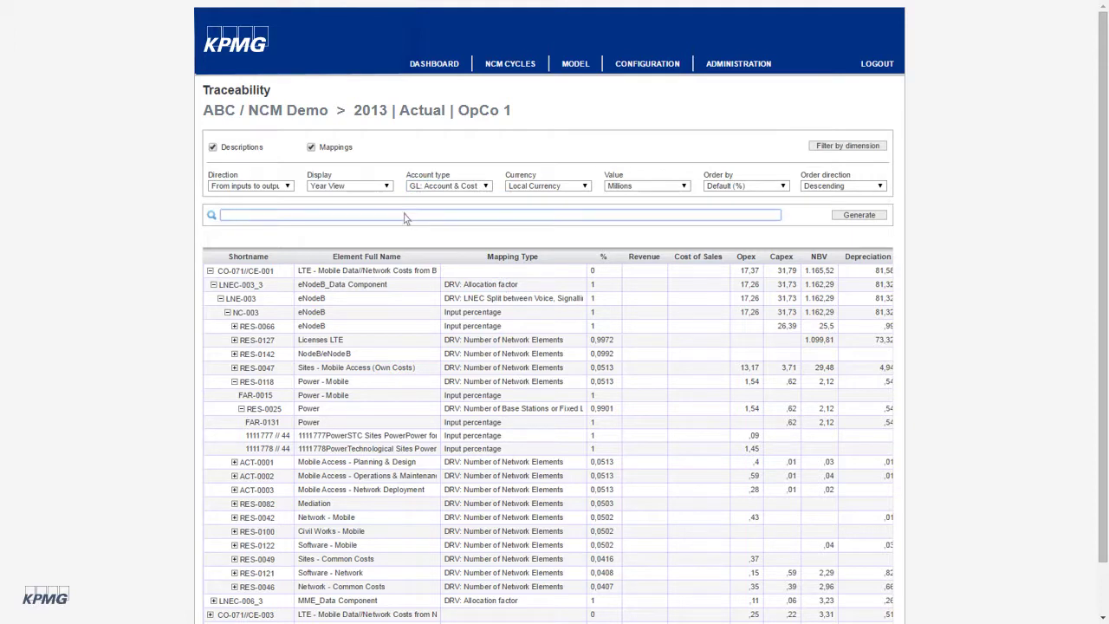
pyautogui.write('1111778 Power')
pyautogui.click(840, 219)
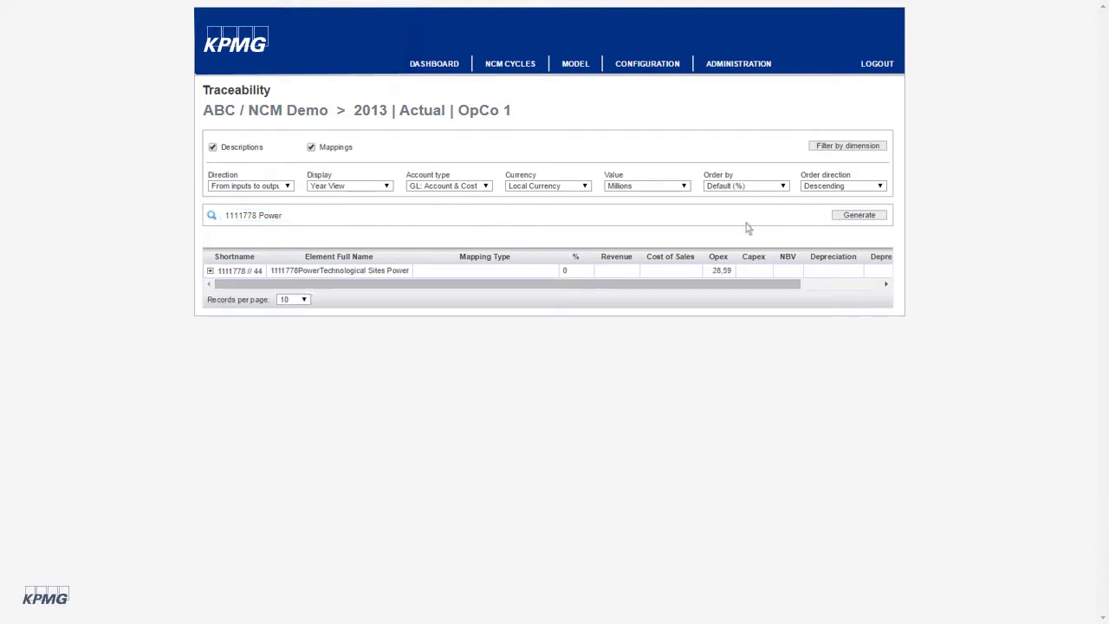
# Step: Drill down the 1111778 Power allocation through Power, Power - Mobile, NC-003 and LNE-003, and expand the eNodeB_Data Component
pyautogui.click(209, 271)
pyautogui.click(214, 284)
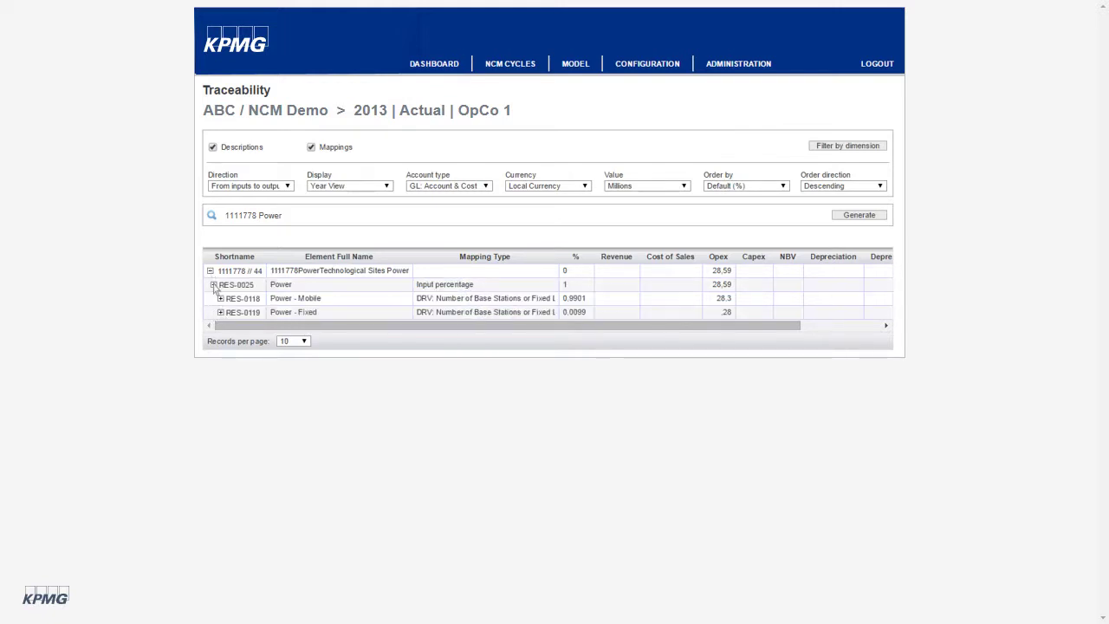
pyautogui.click(220, 299)
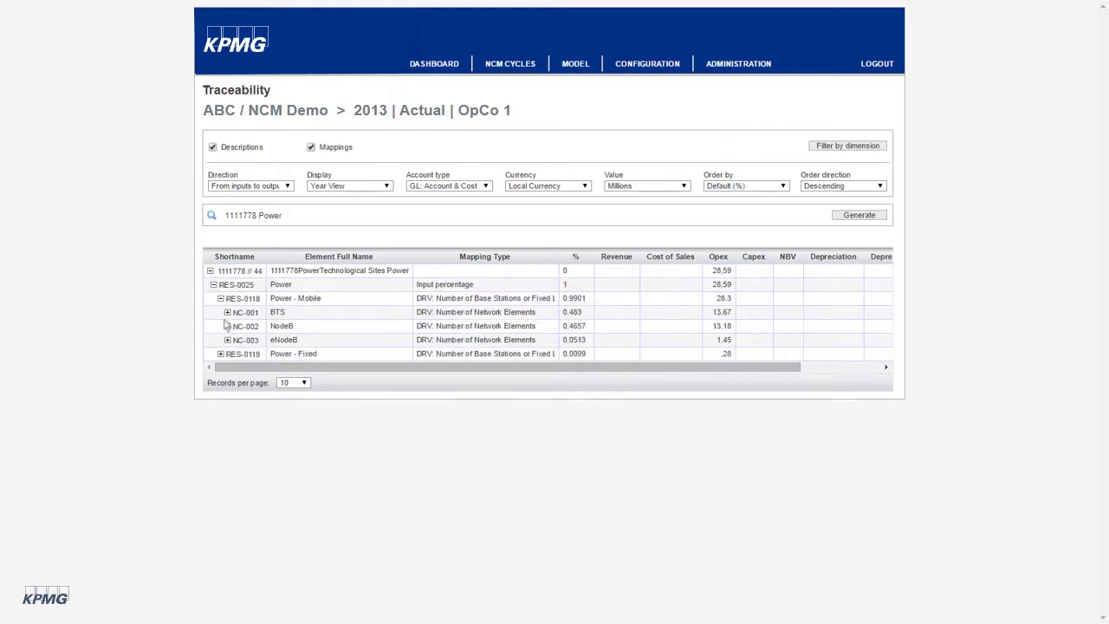
pyautogui.click(227, 340)
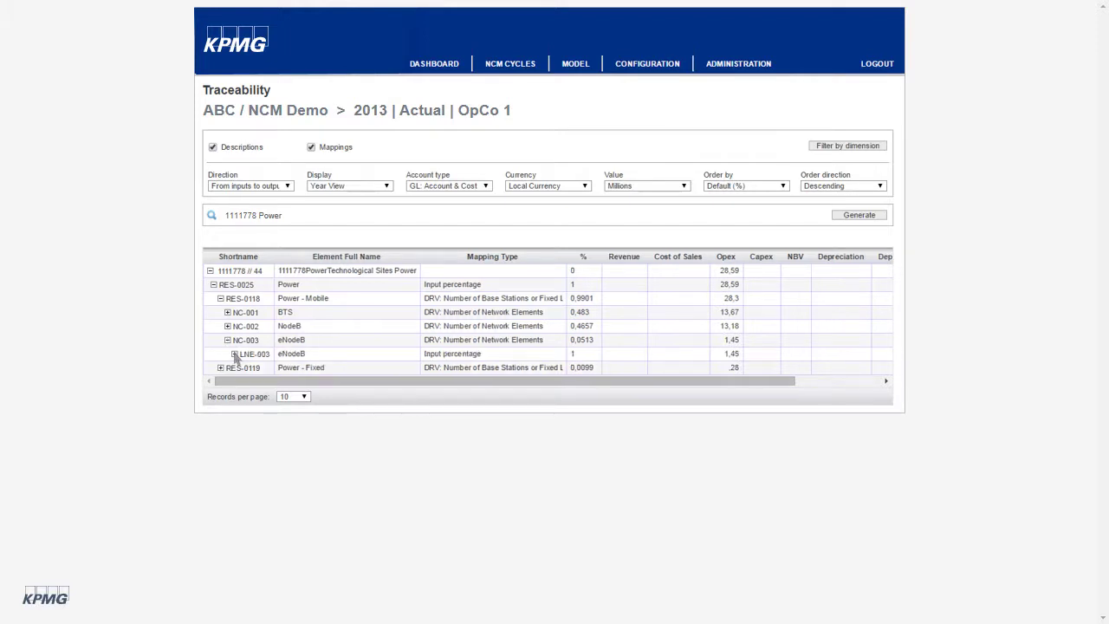
pyautogui.click(234, 356)
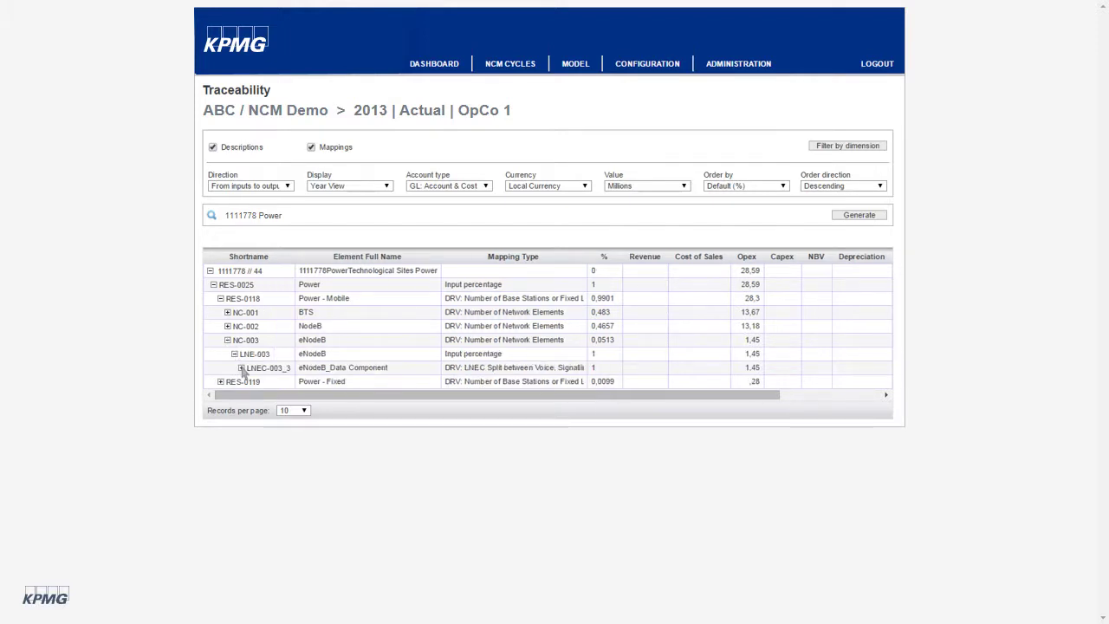
pyautogui.click(242, 368)
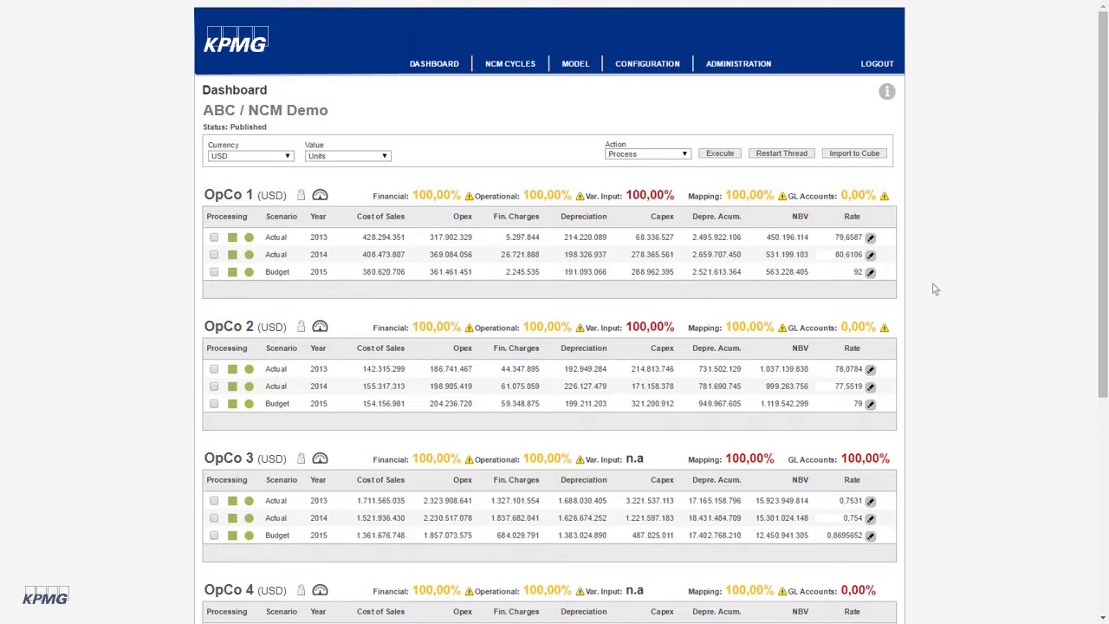
# Step: Open the Dashboard #1 - Analysis per P&S Type report for OpCo 1
pyautogui.click(320, 196)
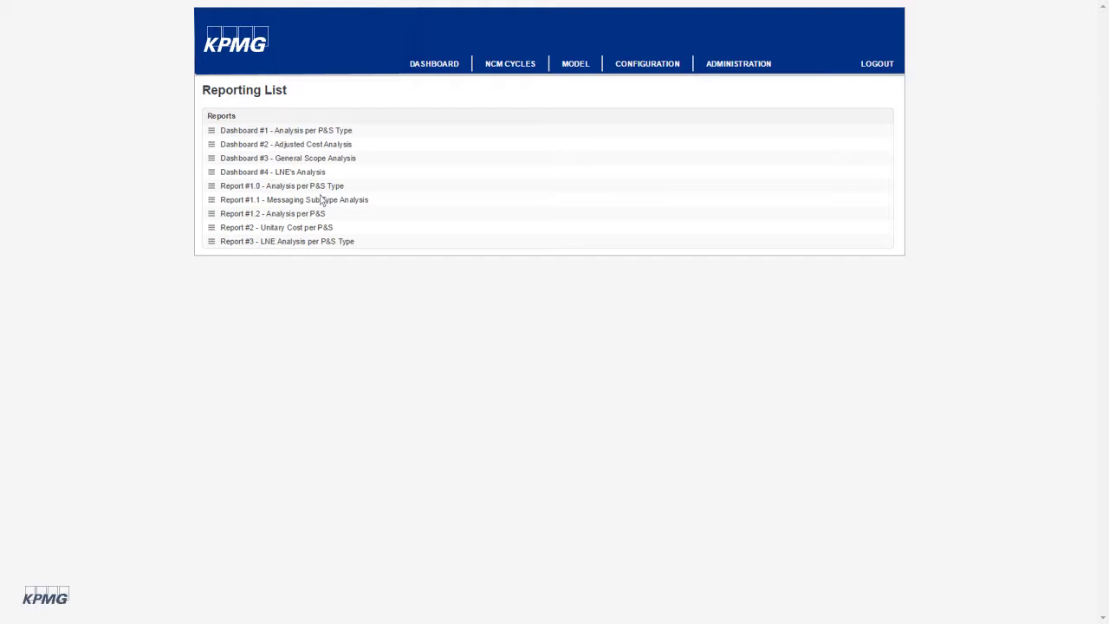
pyautogui.click(213, 132)
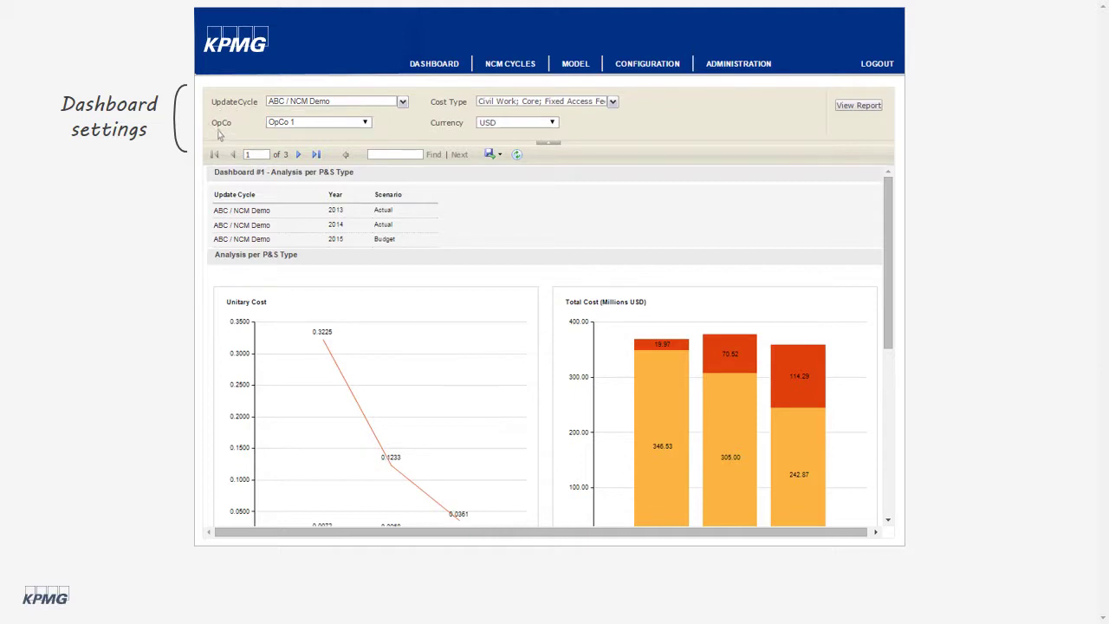
# Step: Check which Cost Type and Currency options are available for the Analysis per P&S Type dashboard
pyautogui.click(612, 102)
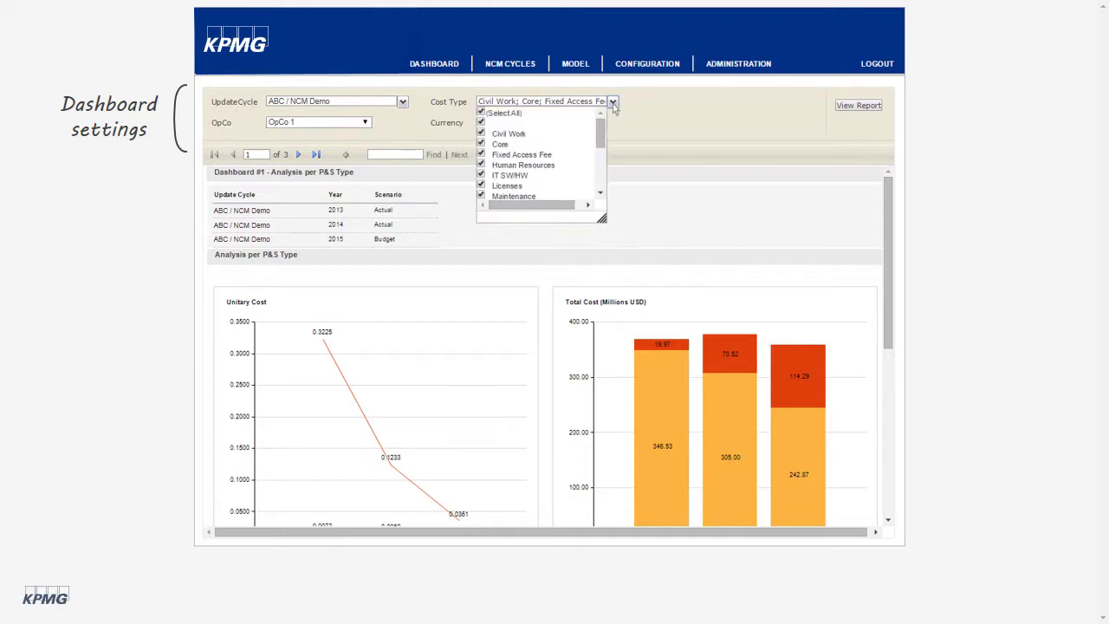
pyautogui.click(635, 128)
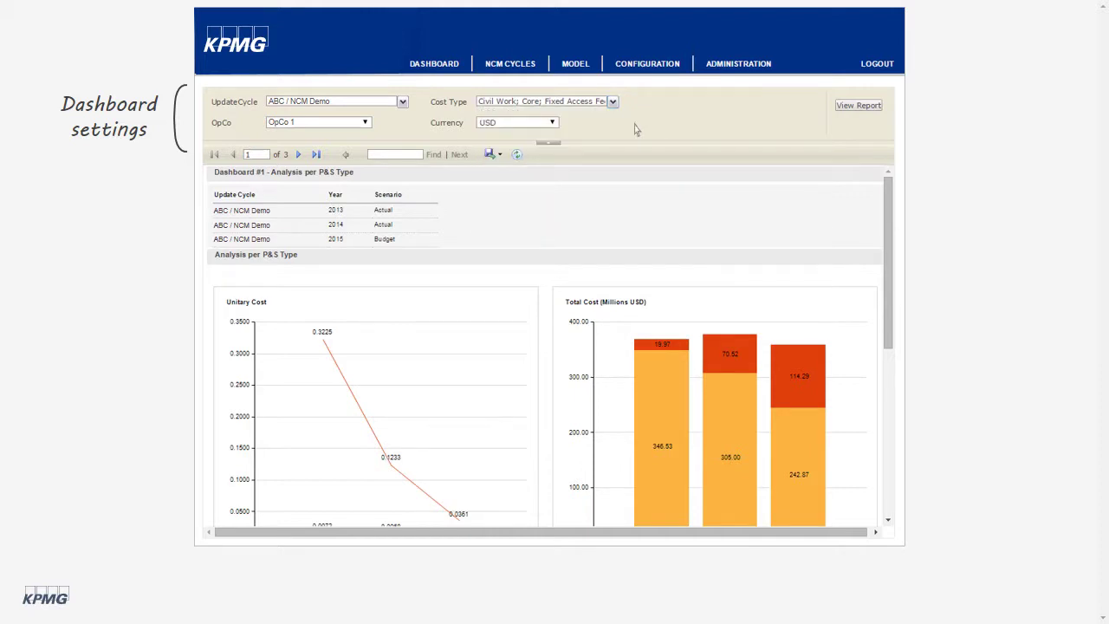
pyautogui.click(553, 123)
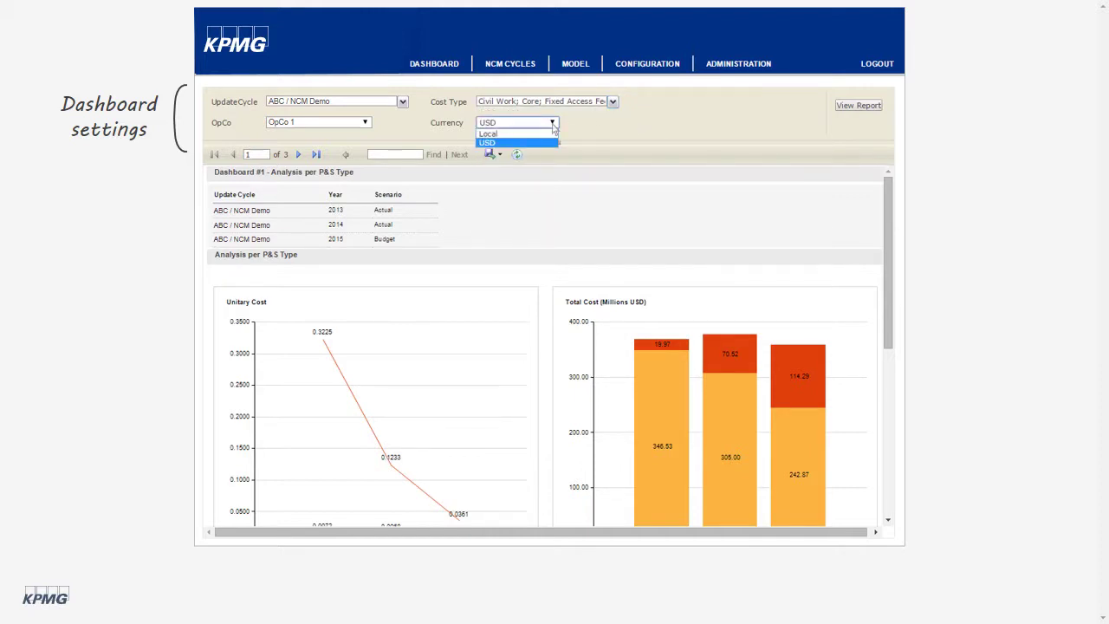
pyautogui.click(617, 130)
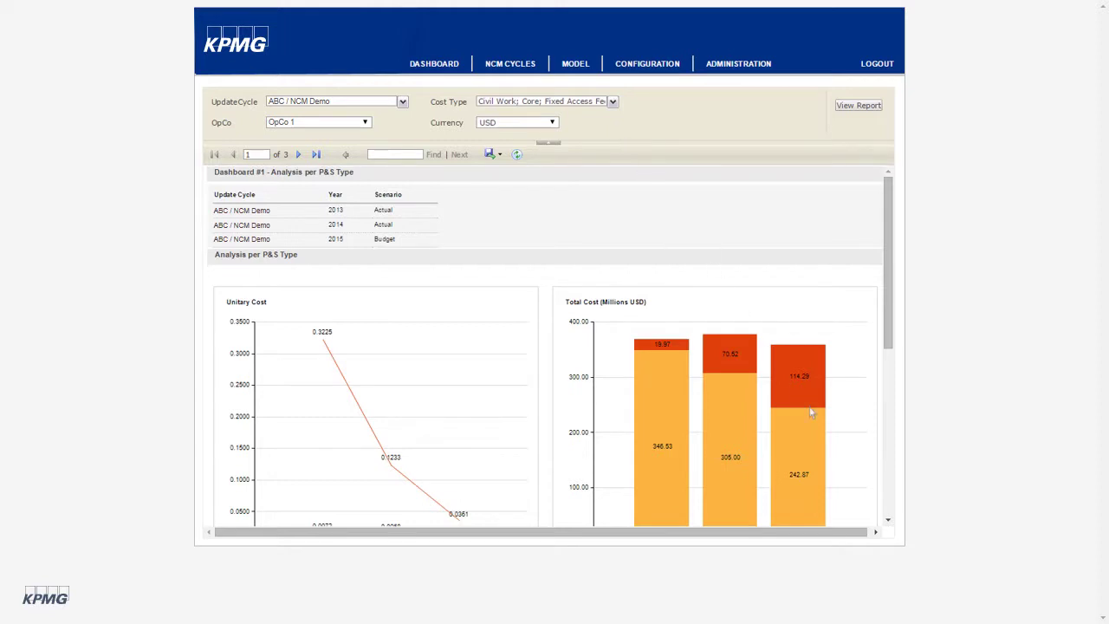
# Step: Export the Analysis per P&S Type dashboard as PDF and look through the exported pages
pyautogui.click(889, 524)
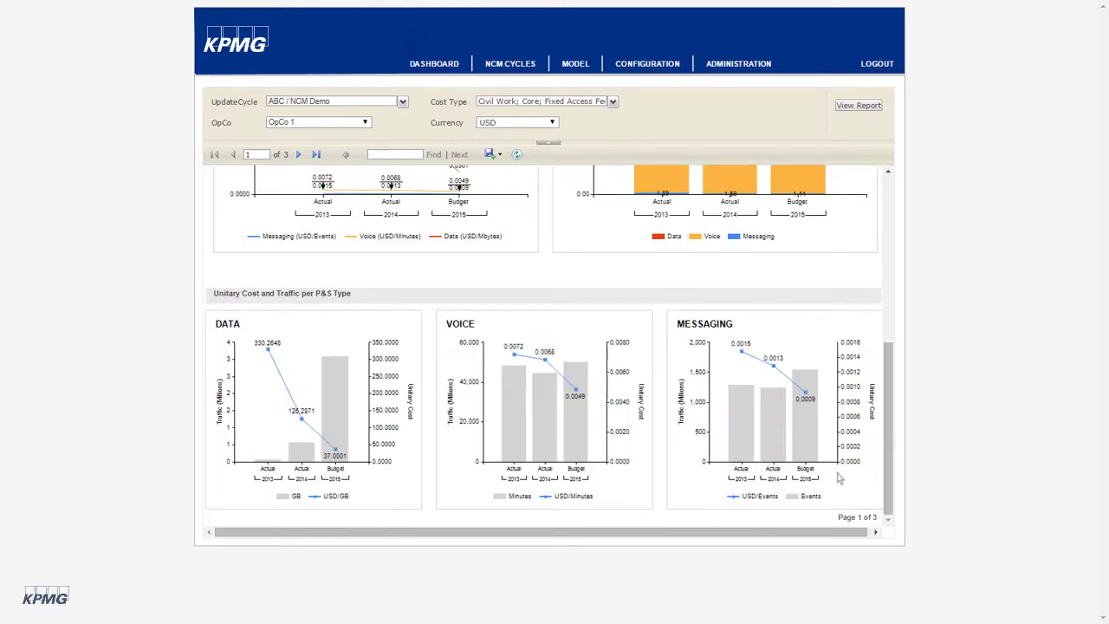
pyautogui.click(500, 156)
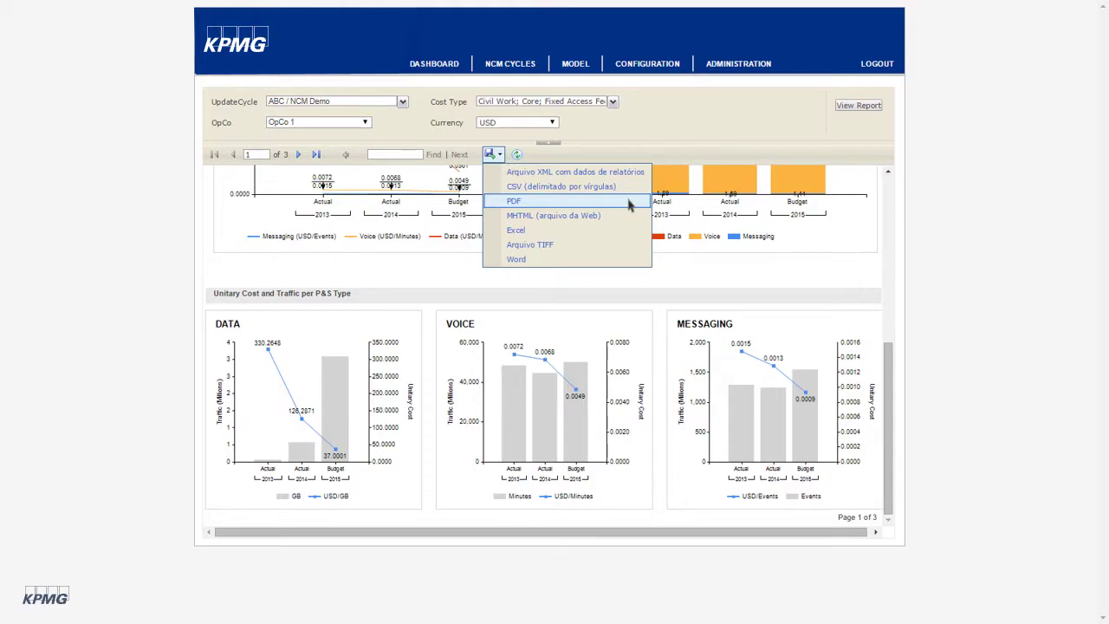
pyautogui.click(598, 203)
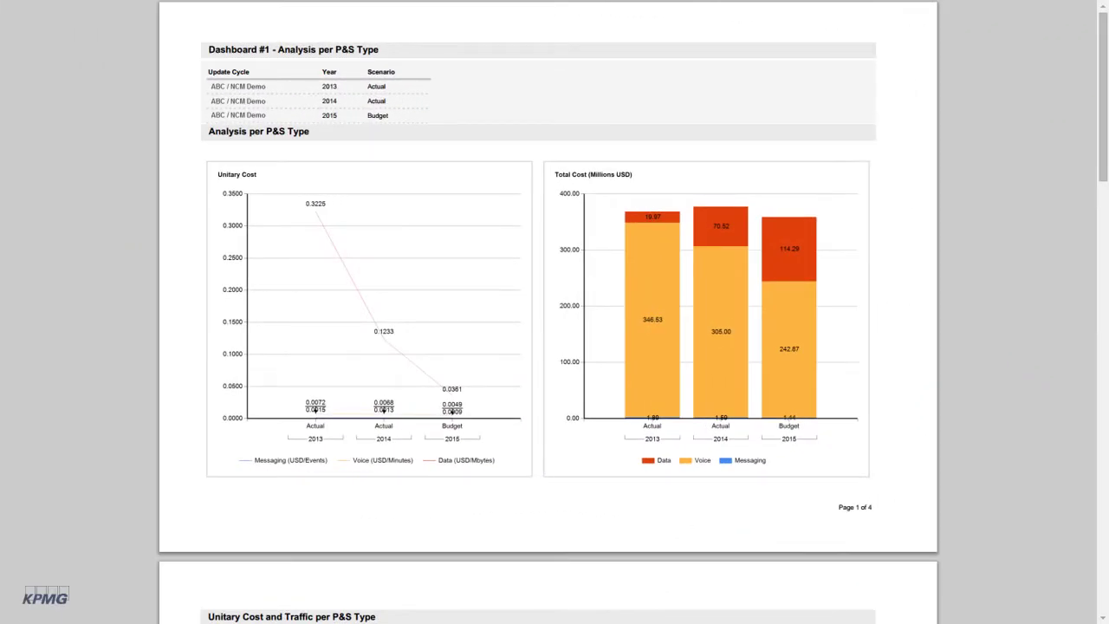
pyautogui.scroll(-10, 554, 312)
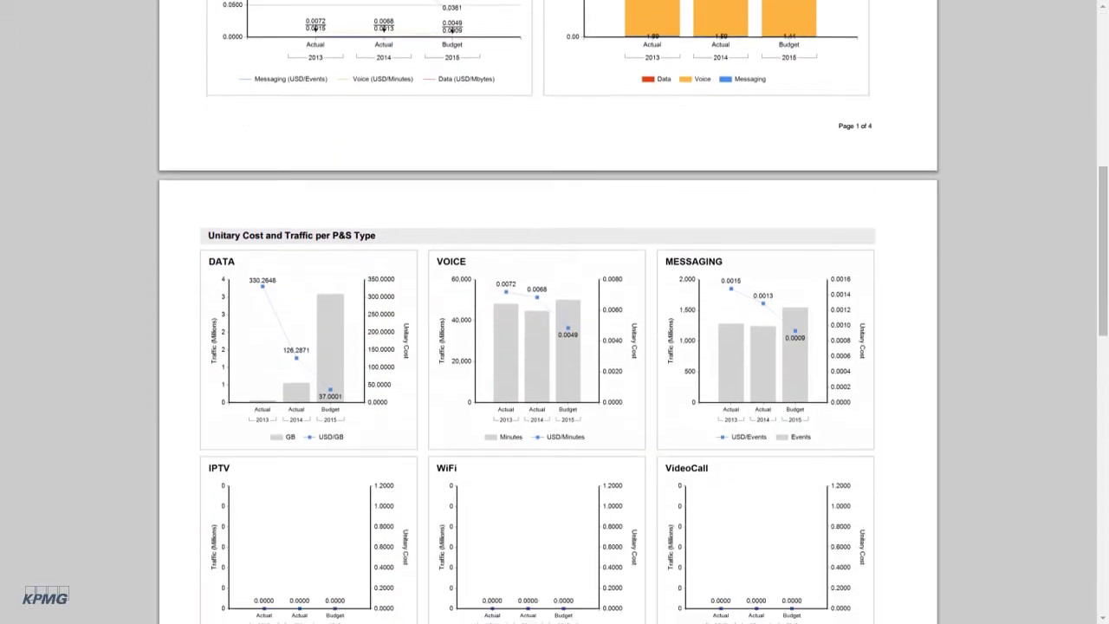
pyautogui.scroll(-9, 555, 312)
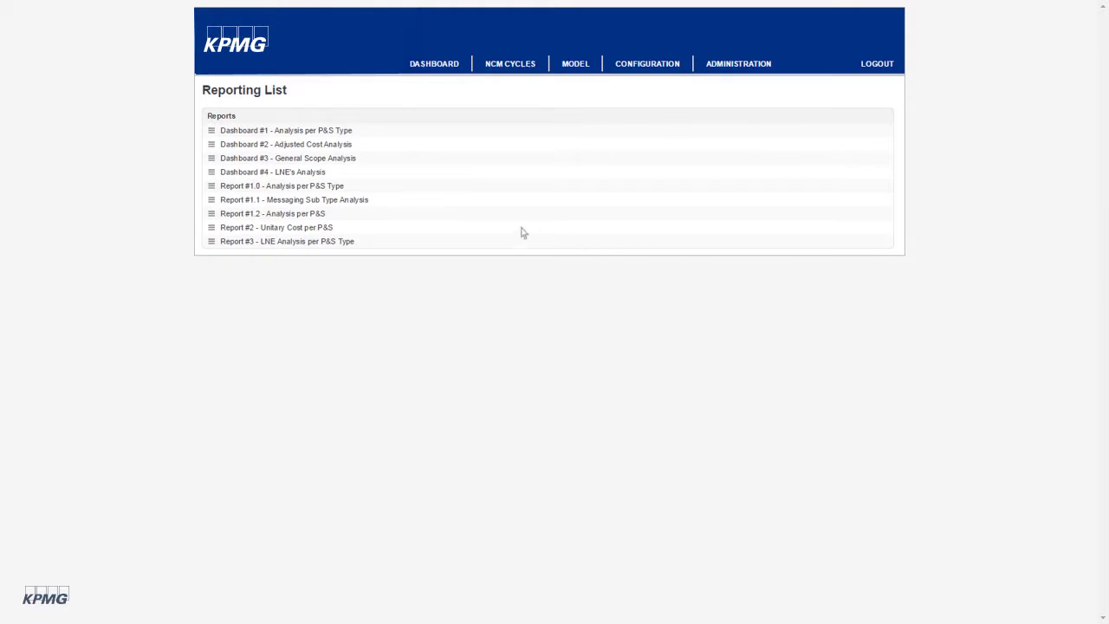
# Step: Generate Report #1.0 - Analysis per P&S Type with connection type Mobile and P&S type Voice
pyautogui.click(212, 186)
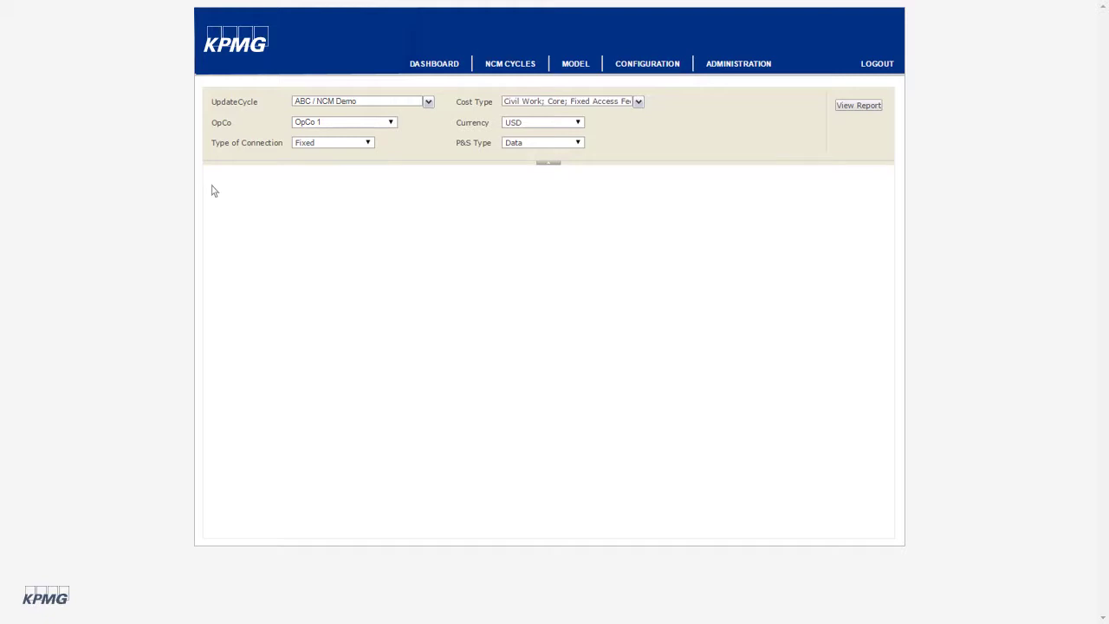
pyautogui.click(368, 144)
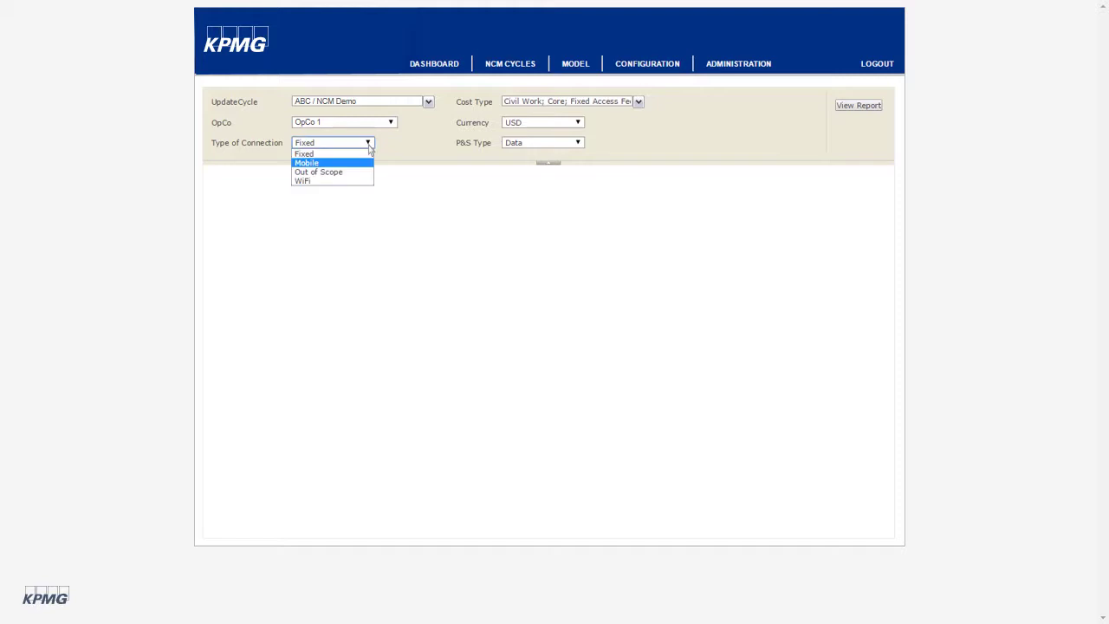
pyautogui.click(370, 165)
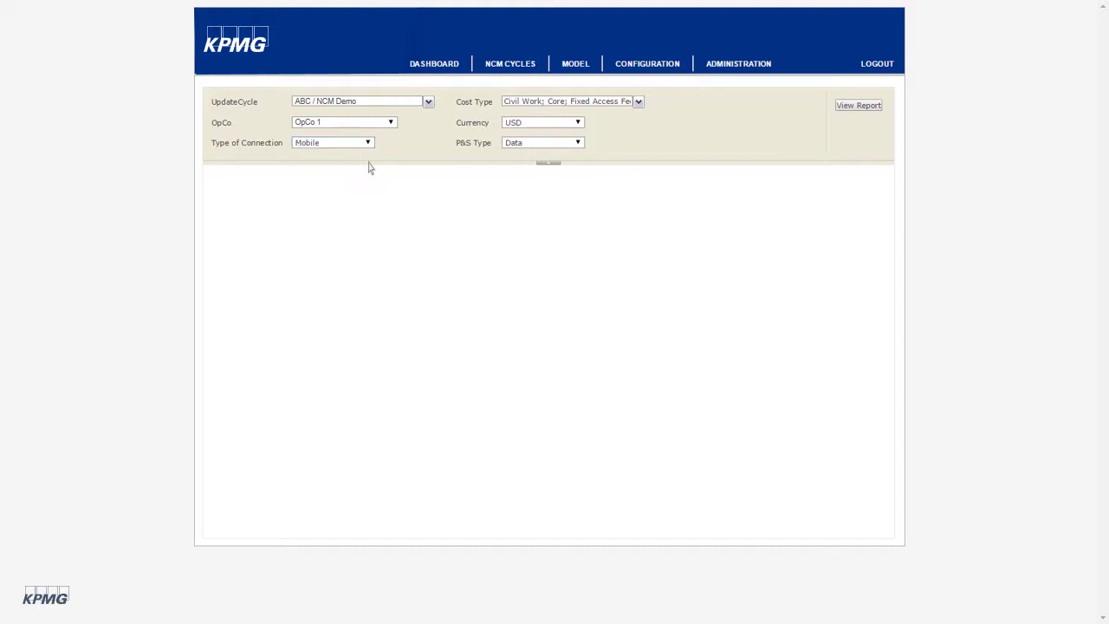
pyautogui.click(578, 143)
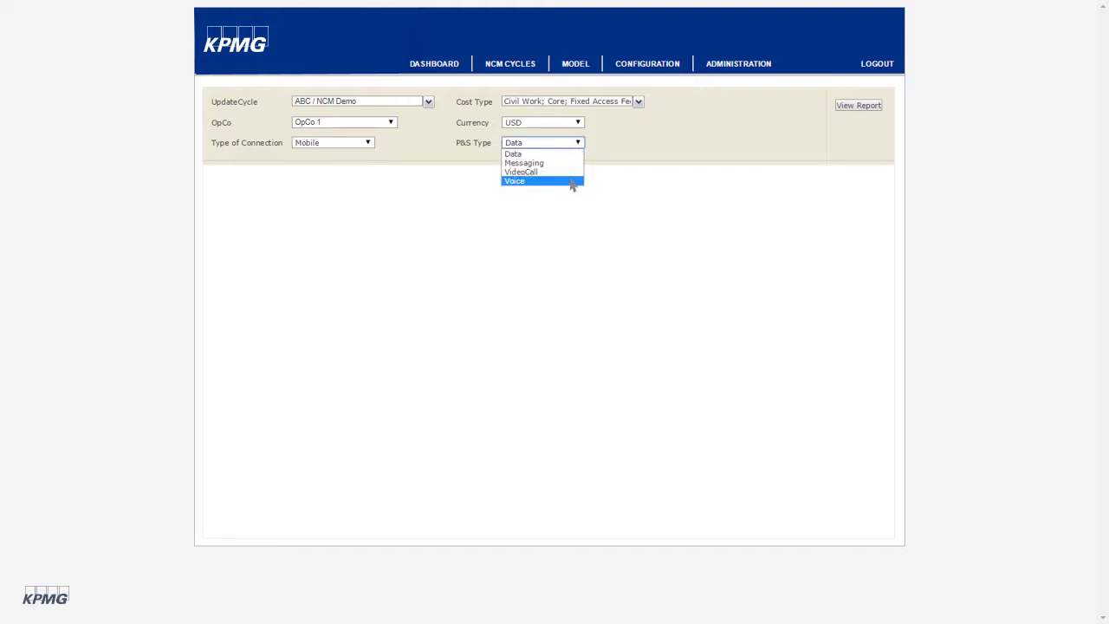
pyautogui.click(571, 182)
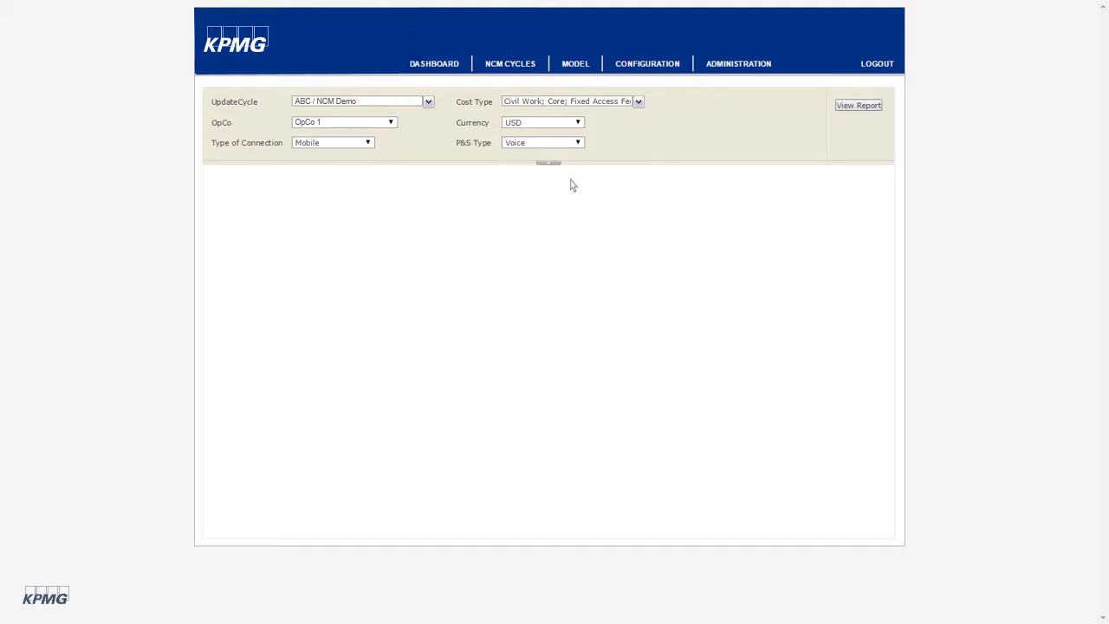
pyautogui.click(857, 107)
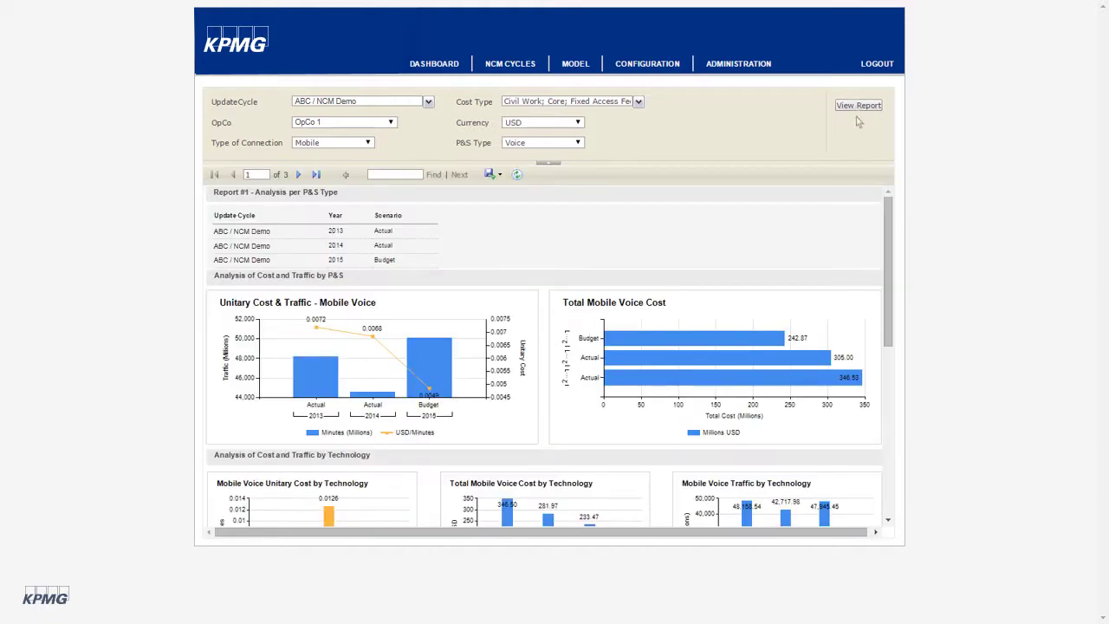
# Step: Review the Mobile Voice technology charts and the total and adjusted cost table, and bring up the report's export formats
pyautogui.click(888, 523)
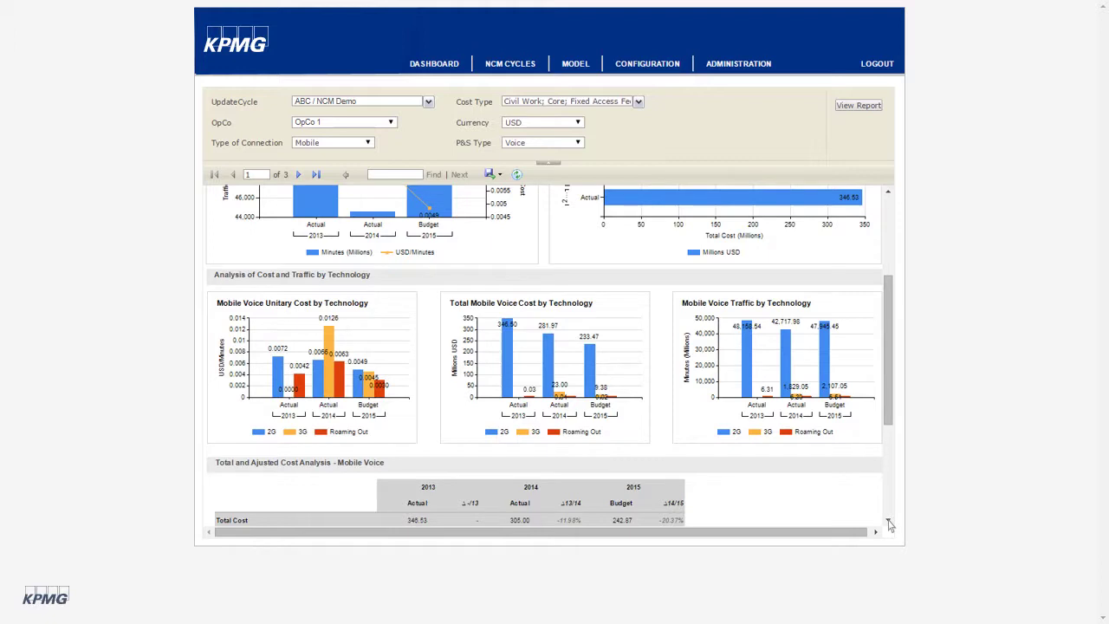
pyautogui.click(888, 524)
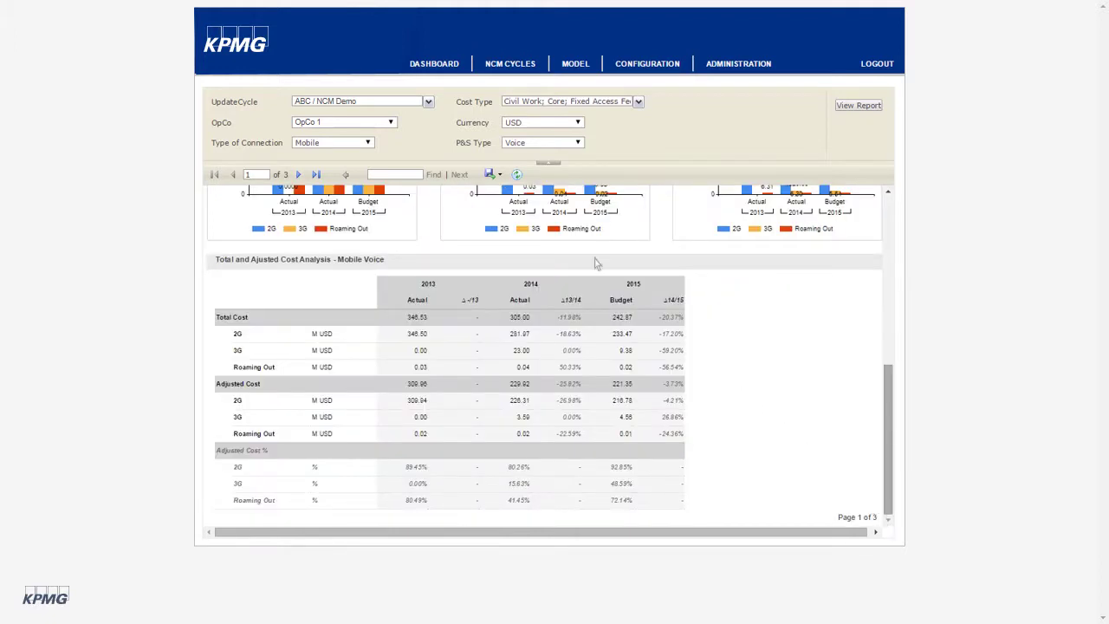
pyautogui.click(500, 175)
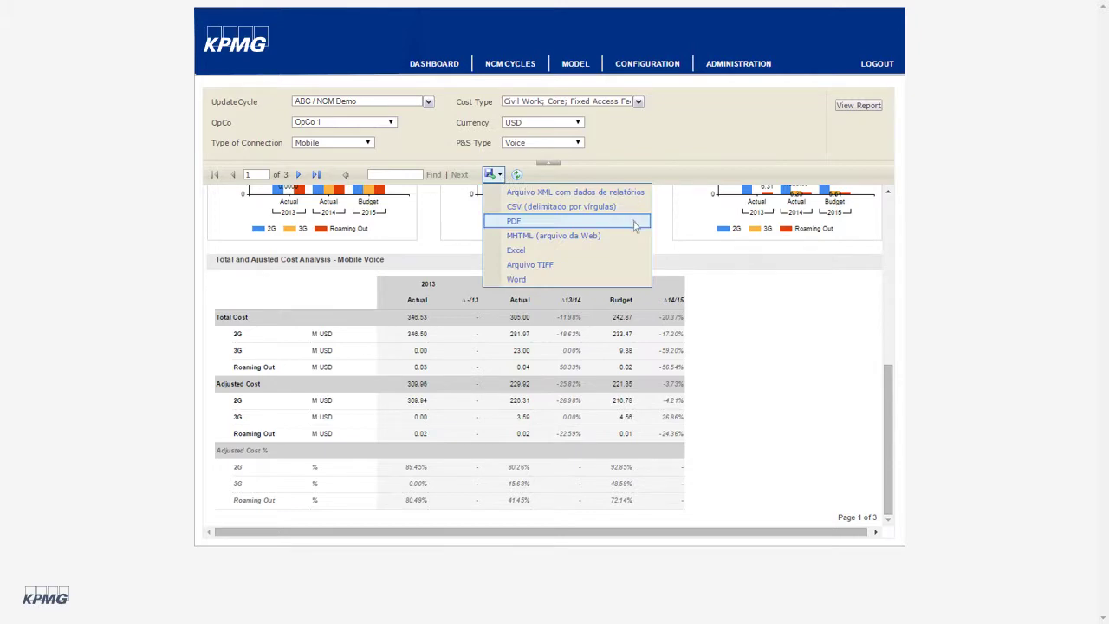